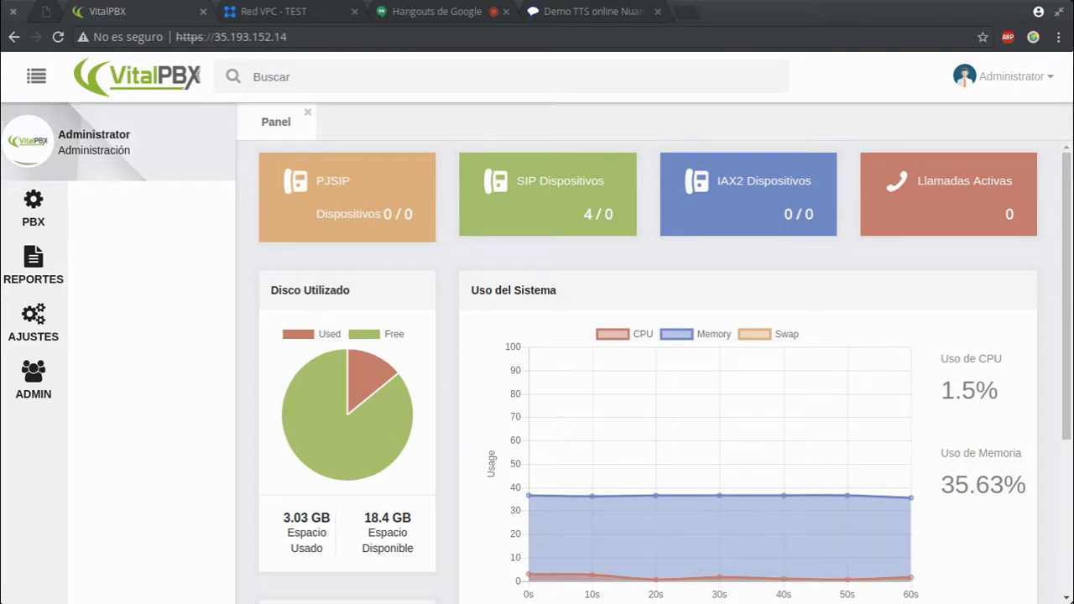
Start a new IVR under Llamadas Entrantes and set its Mensaje de Bienvenida to Ninguna
{"action": "left_click", "coordinate": [51, 215]}
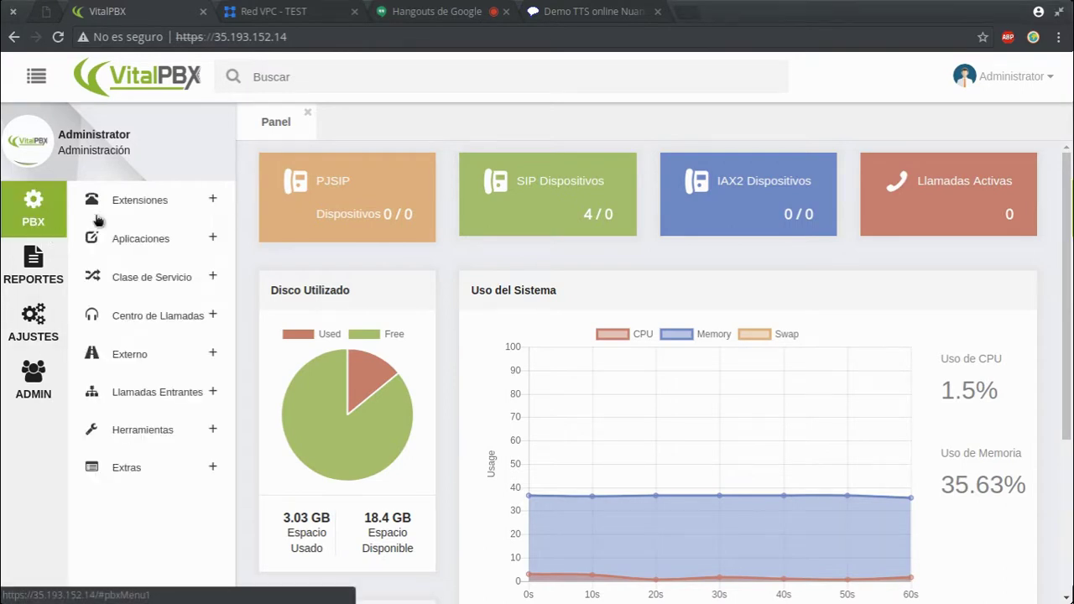
{"action": "left_click", "coordinate": [161, 391]}
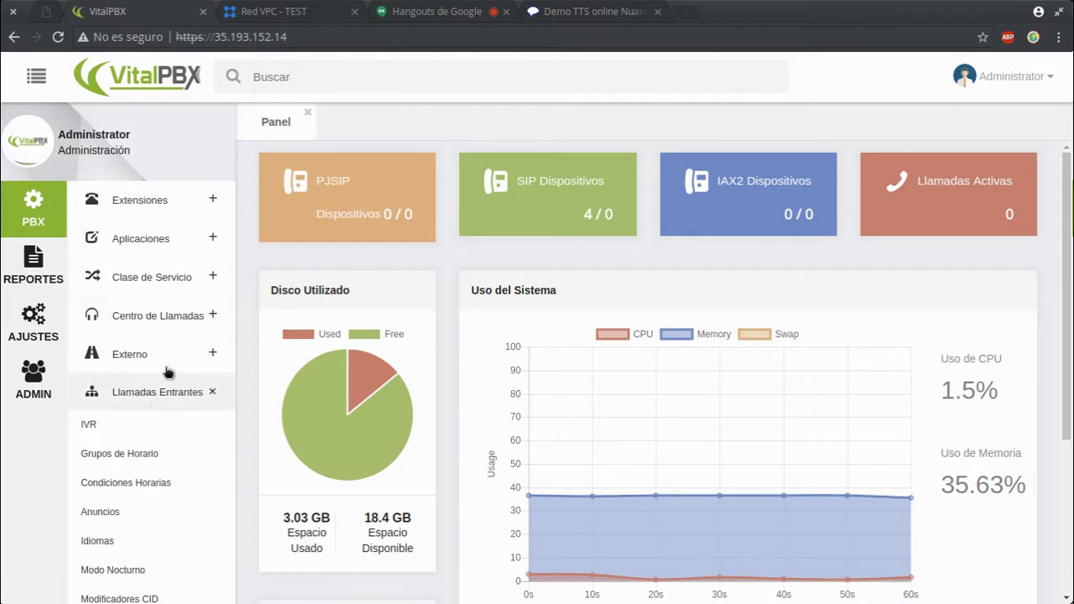
{"action": "left_click", "coordinate": [166, 430]}
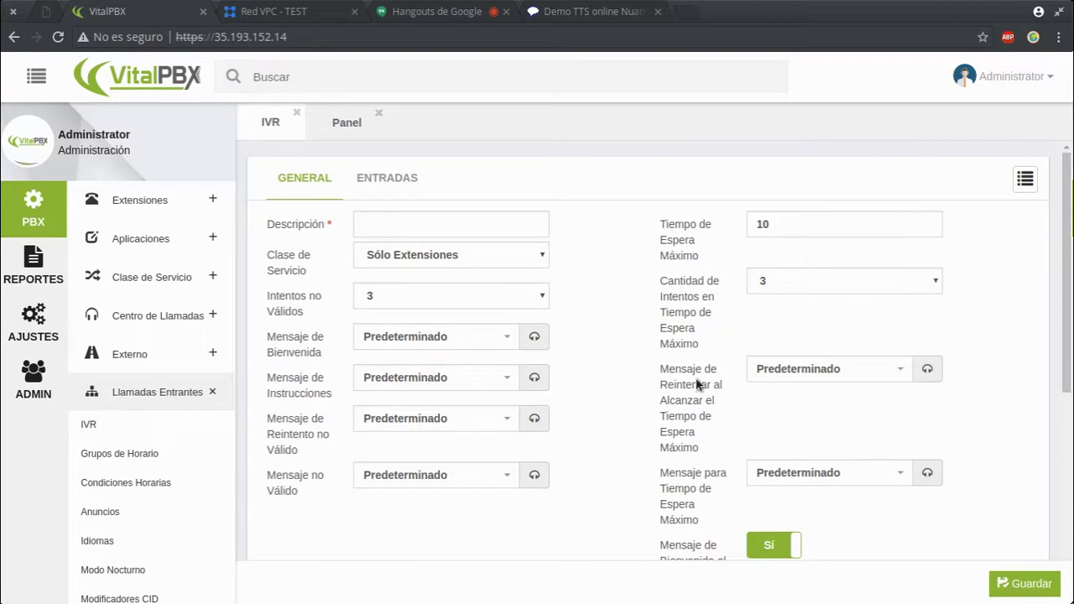
{"action": "mouse_move", "coordinate": [695, 383]}
{"action": "mouse_move", "coordinate": [289, 344]}
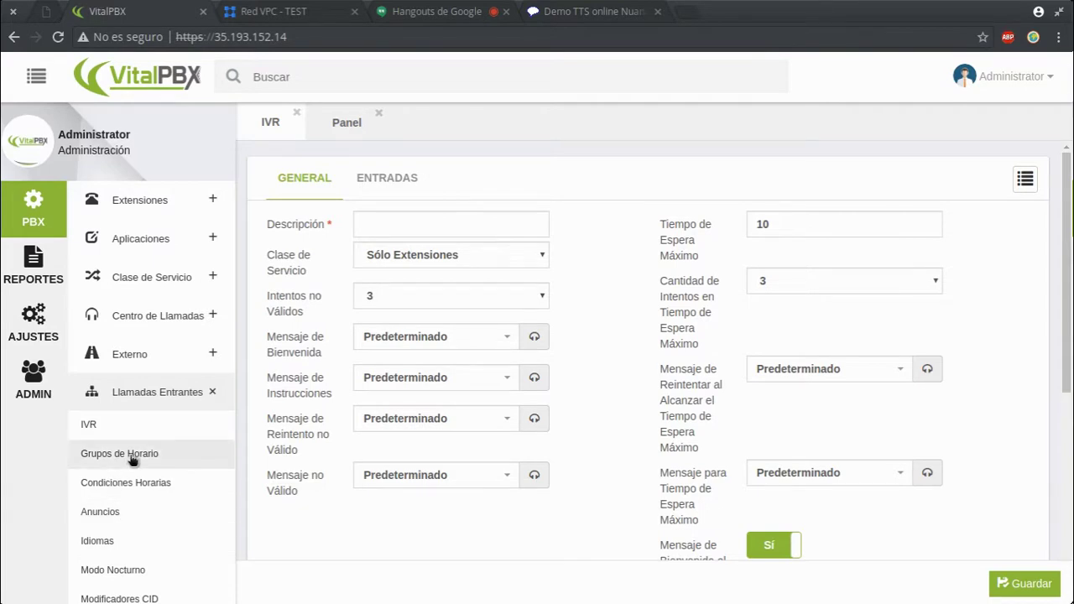
{"action": "left_click", "coordinate": [410, 337]}
{"action": "left_click", "coordinate": [386, 411]}
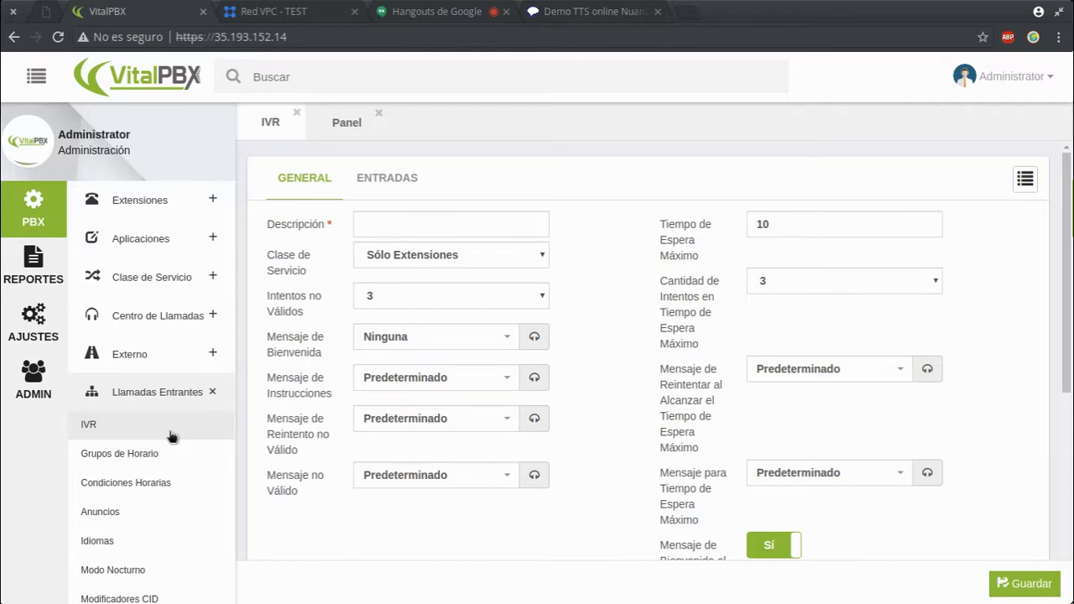
Open the SuGE3K_Horario time condition and review its matching-schedule destination module and announcement options
{"action": "left_click", "coordinate": [158, 482]}
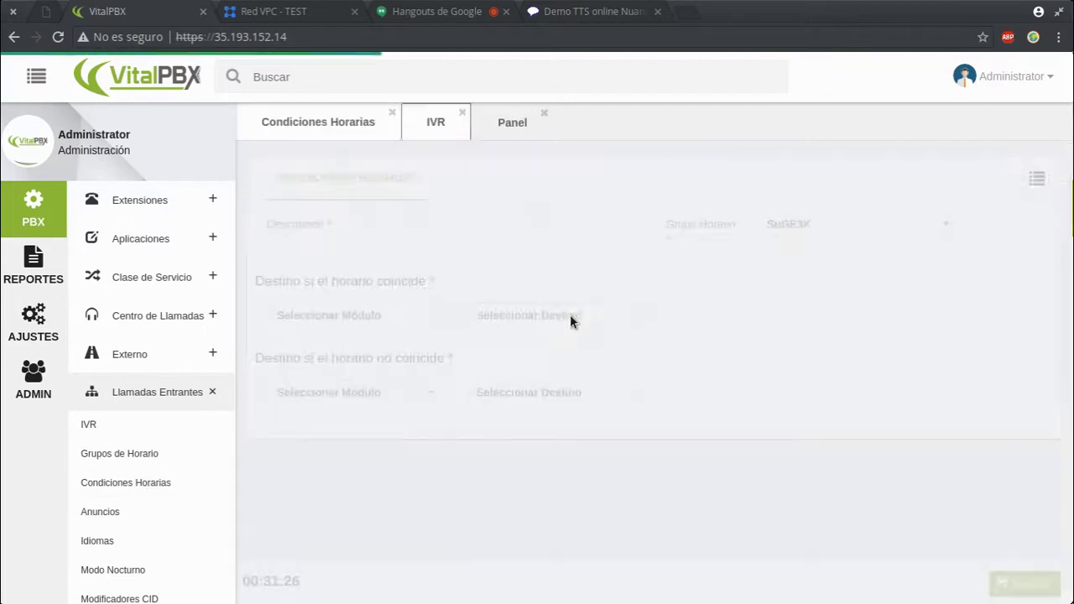
{"action": "left_click", "coordinate": [1037, 179]}
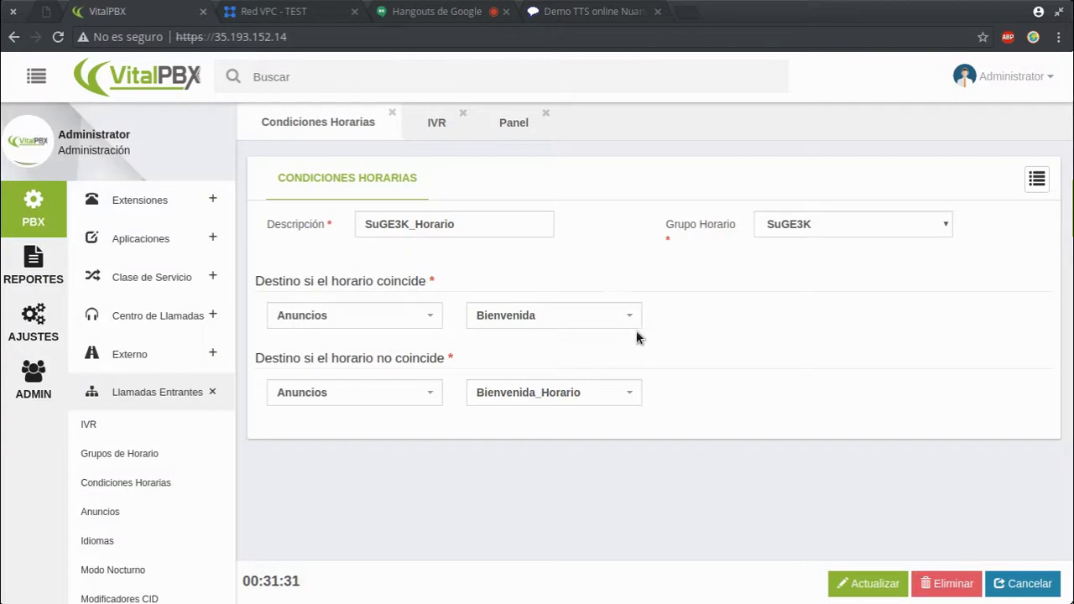
{"action": "left_click", "coordinate": [514, 323]}
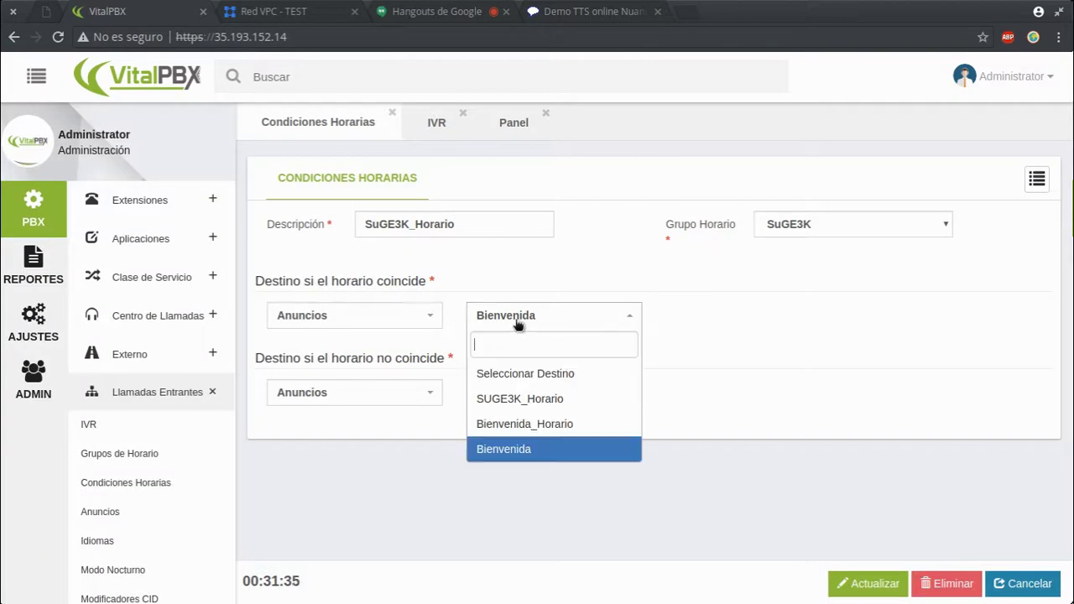
{"action": "left_click", "coordinate": [324, 322]}
{"action": "left_click", "coordinate": [838, 374]}
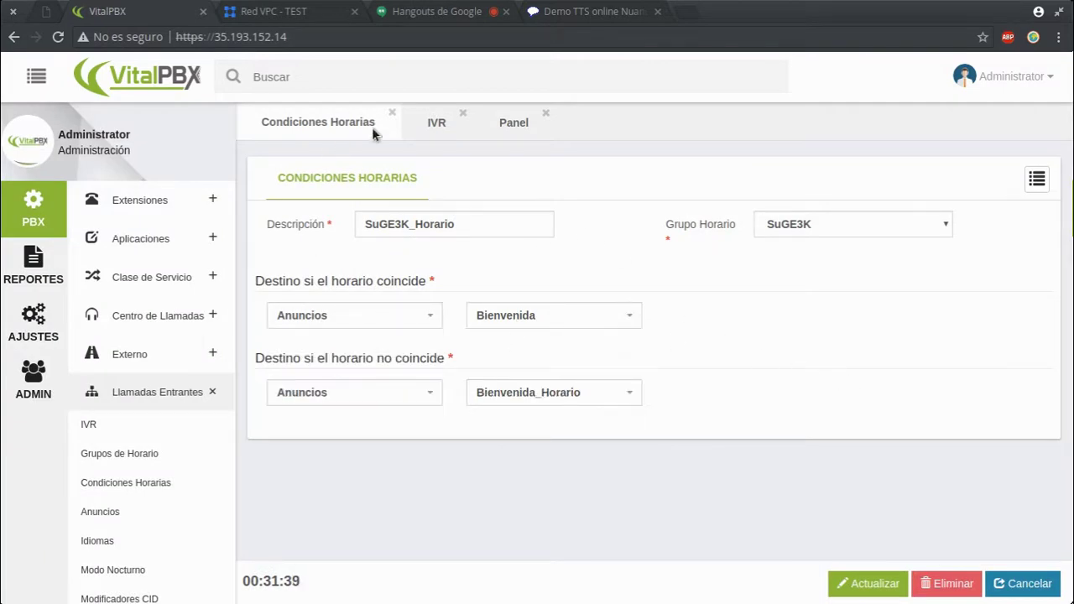
Enter SuGE3K as the new IVR's description and set Intentos no Válidos to 5
{"action": "left_click", "coordinate": [435, 123]}
{"action": "left_click", "coordinate": [424, 225]}
{"action": "type", "text": "SuGE3K"}
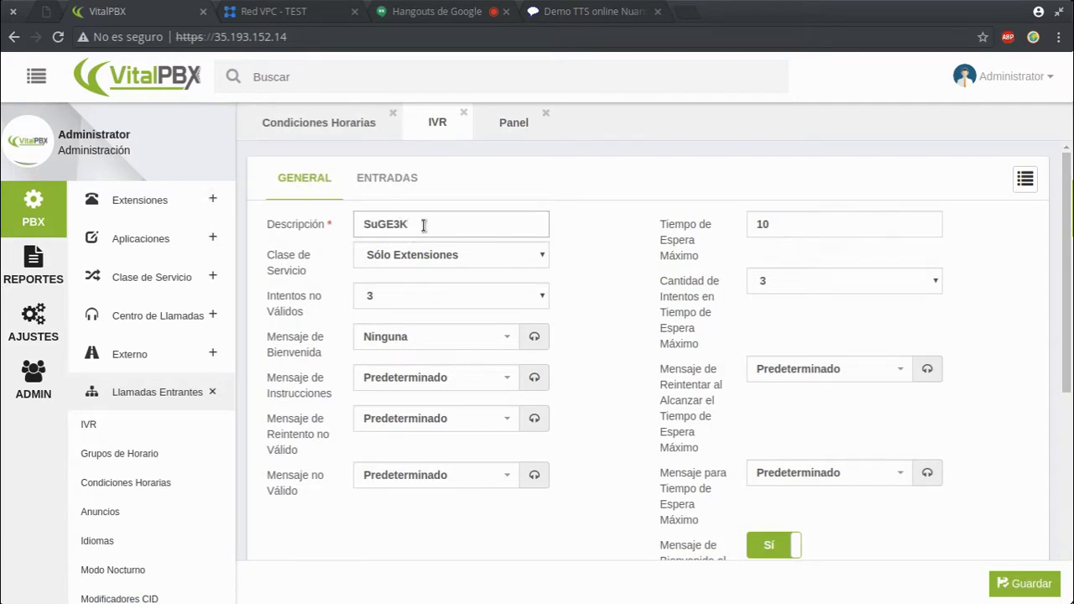
{"action": "mouse_move", "coordinate": [285, 301]}
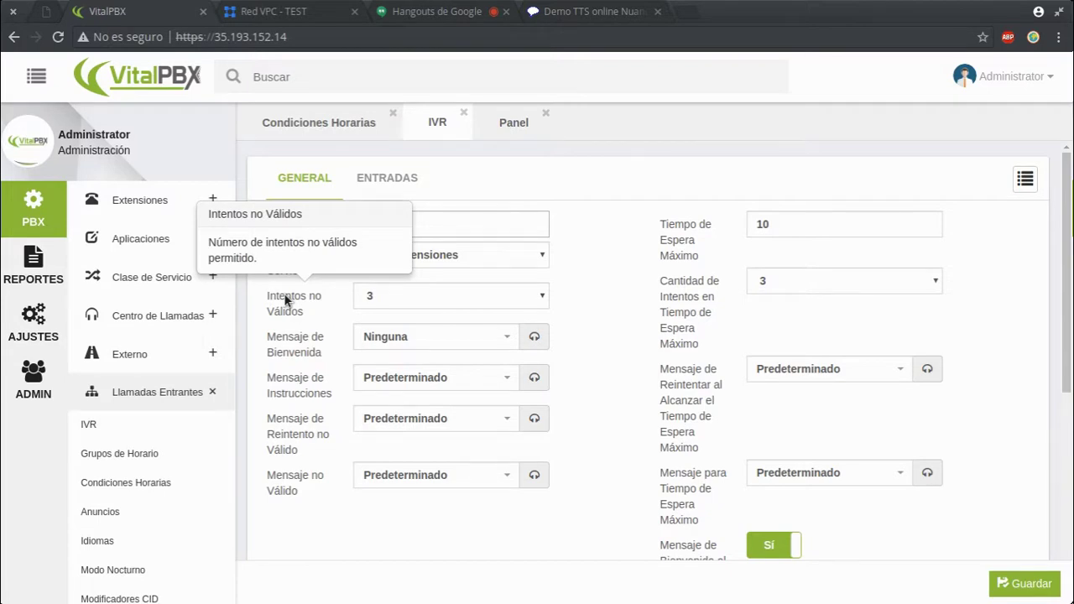
{"action": "left_click", "coordinate": [421, 295]}
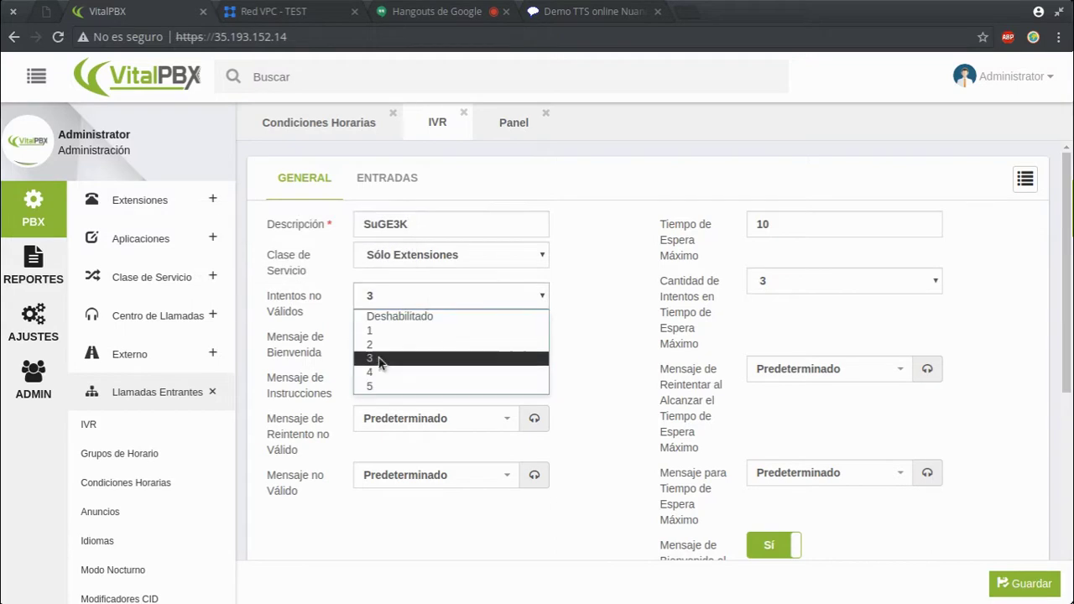
{"action": "left_click", "coordinate": [374, 388]}
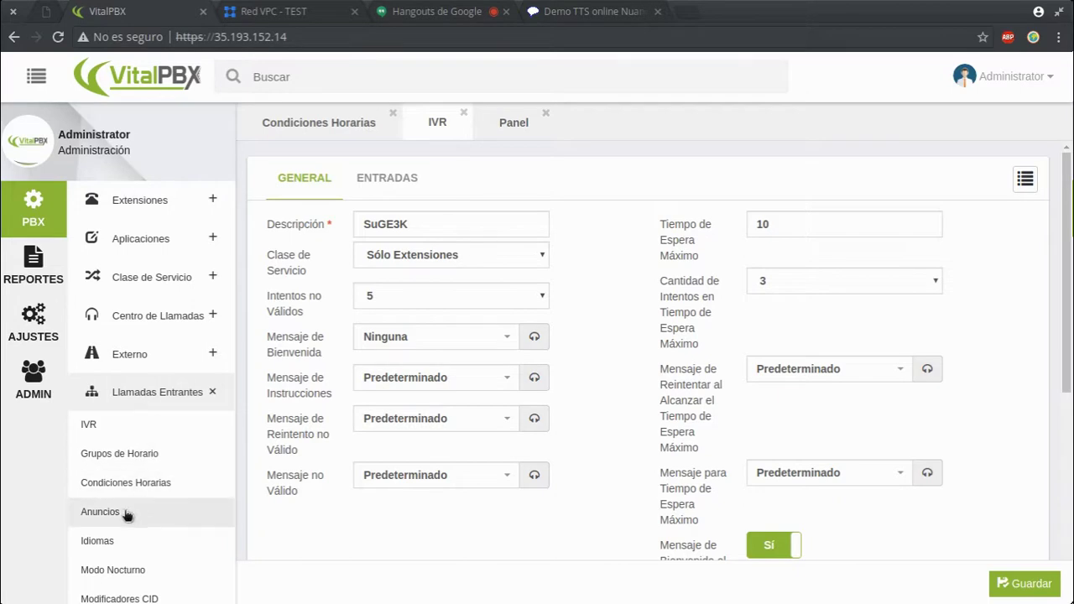
Compare the time condition's destinations with the Bienvenida announcement and inspect which modules that announcement can lead to
{"action": "mouse_move", "coordinate": [694, 340]}
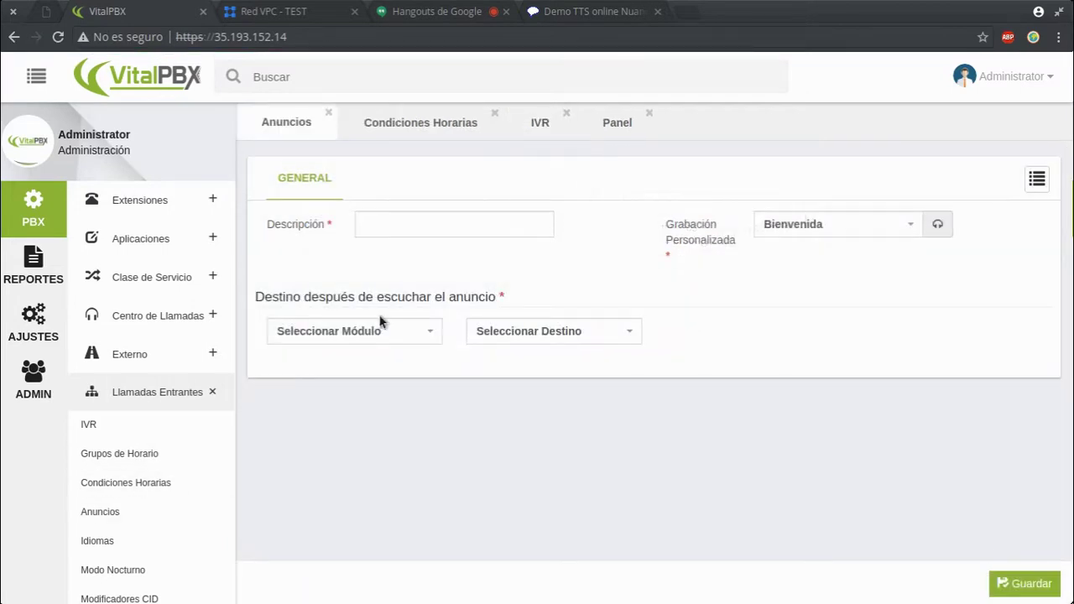
{"action": "left_click", "coordinate": [380, 122]}
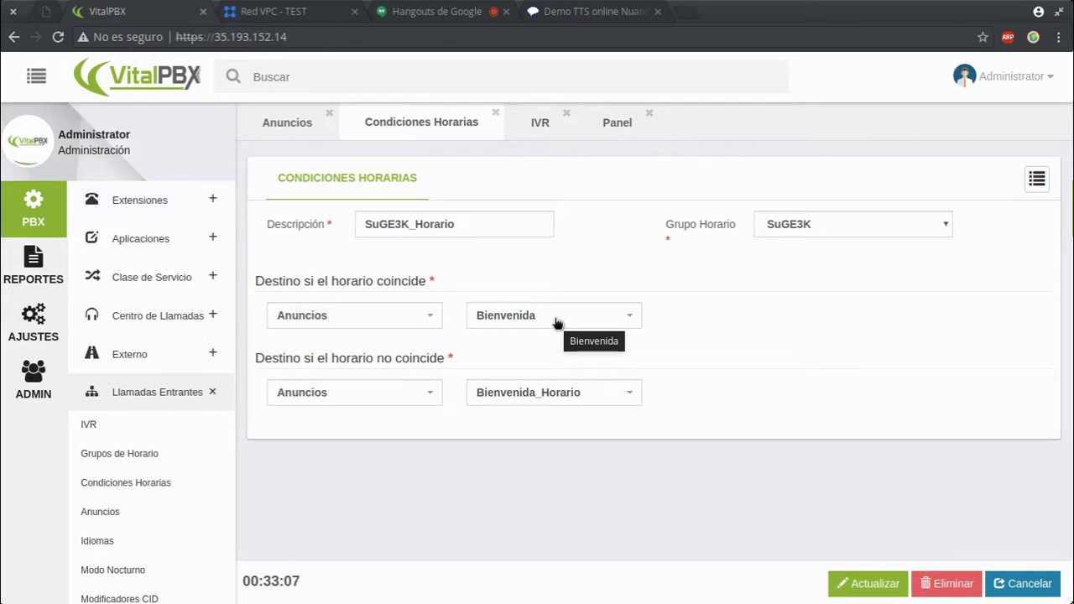
{"action": "left_click", "coordinate": [151, 514]}
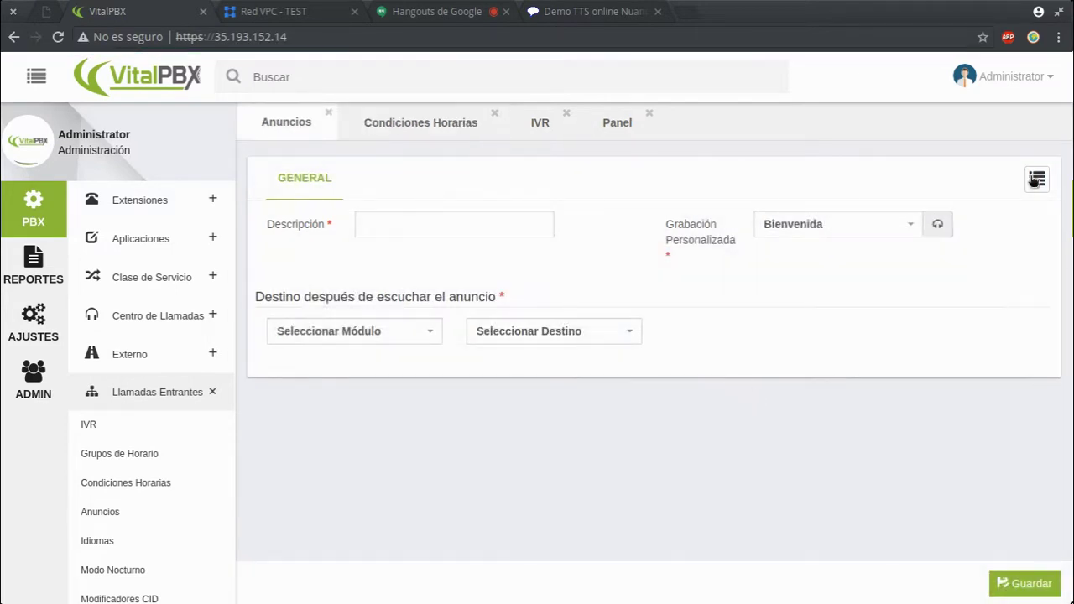
{"action": "left_click", "coordinate": [1037, 179]}
{"action": "left_click", "coordinate": [944, 165]}
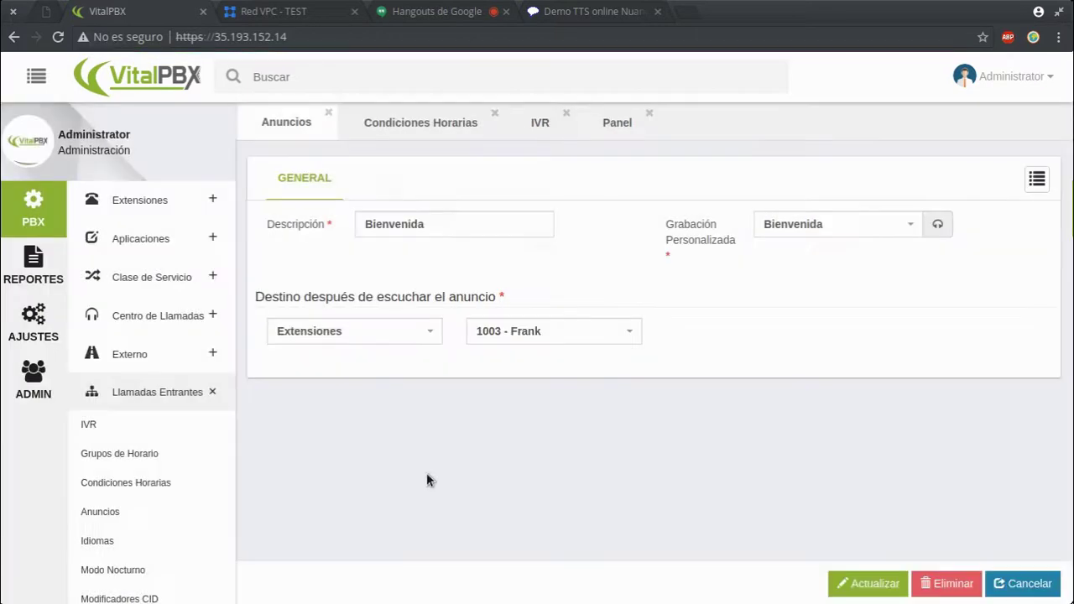
{"action": "left_click", "coordinate": [398, 336]}
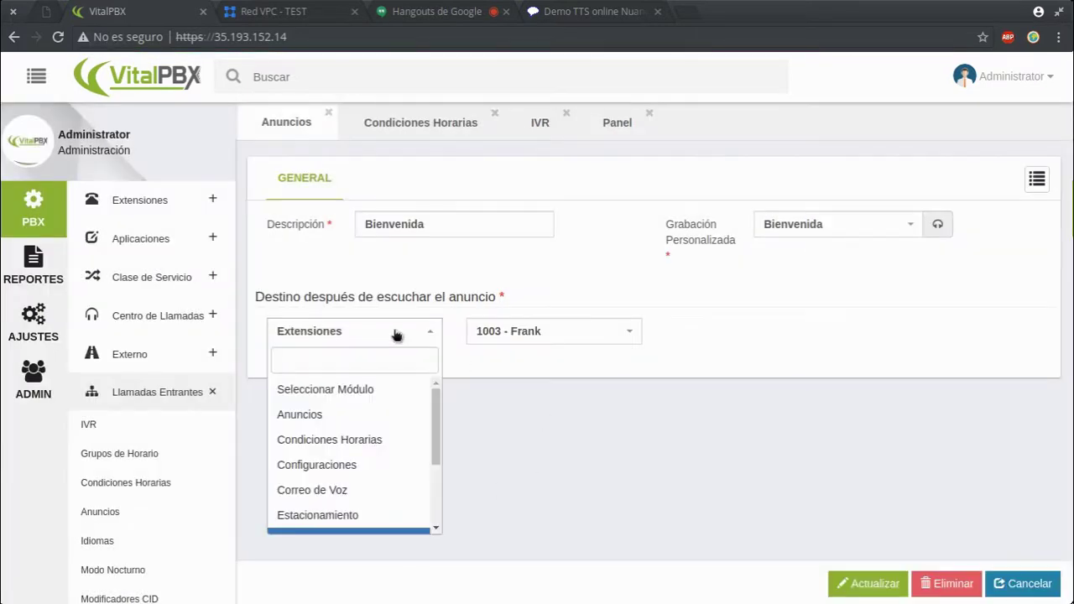
{"action": "left_click", "coordinate": [688, 412]}
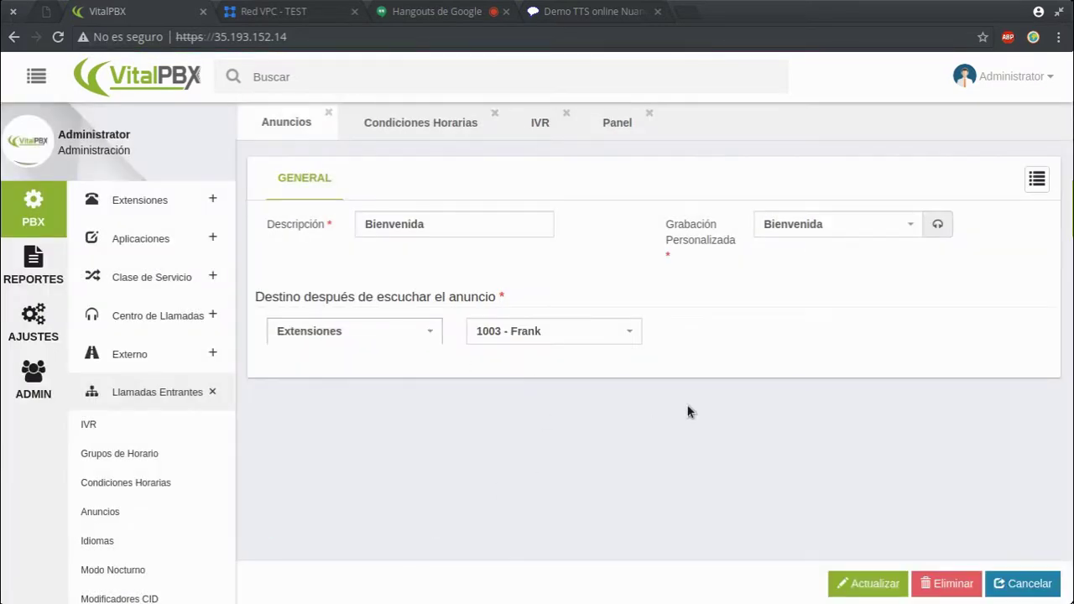
Return to the SuGE3K IVR and check the recordings offered for Mensaje de Instrucciones and Mensaje de Reintento no Válido
{"action": "left_click", "coordinate": [543, 132]}
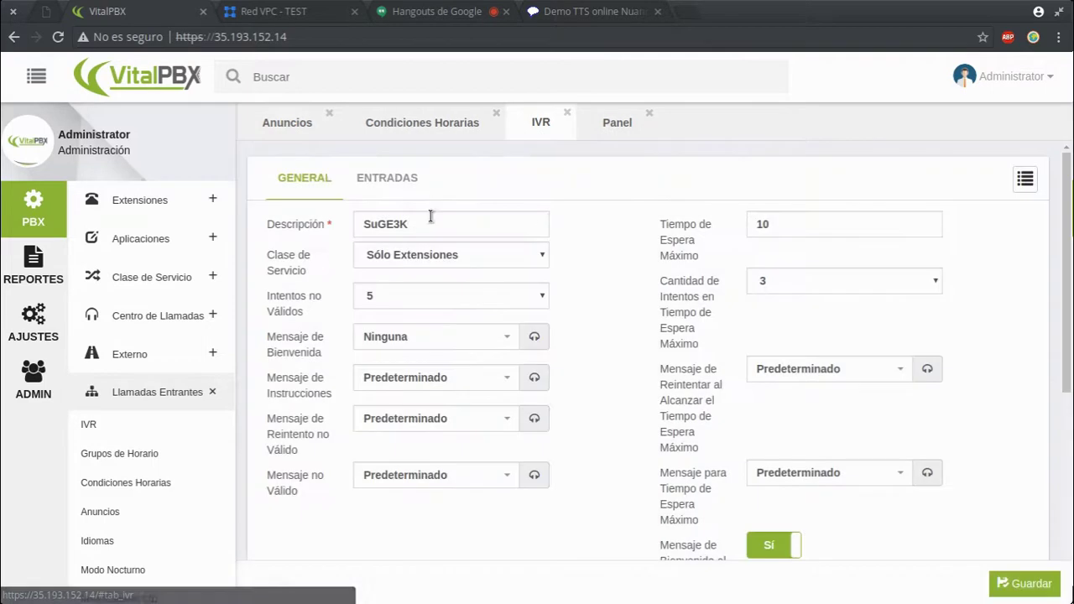
{"action": "left_click", "coordinate": [377, 382]}
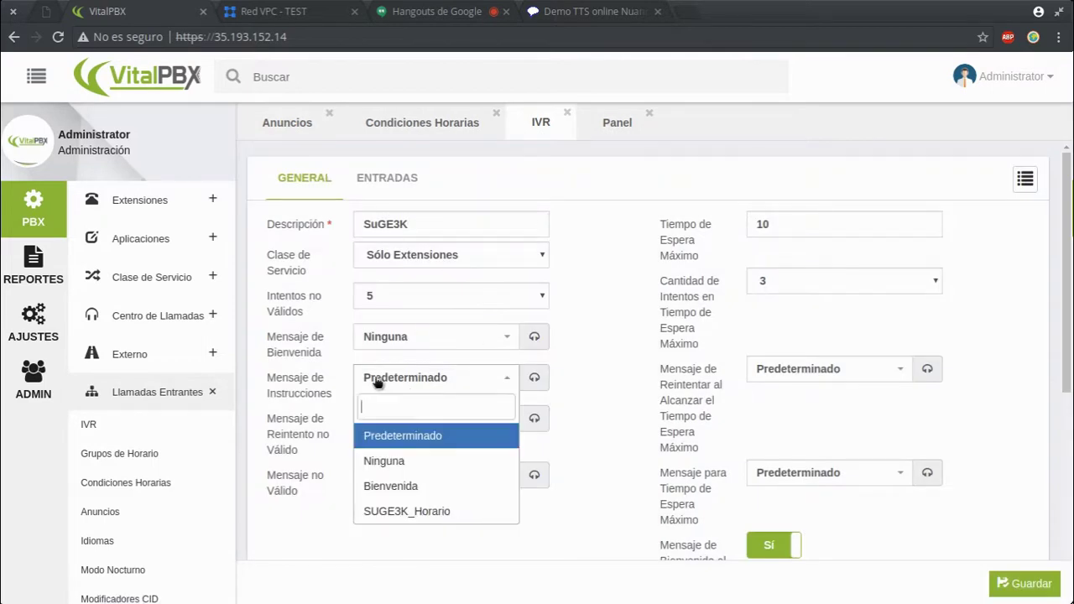
{"action": "left_click", "coordinate": [378, 382]}
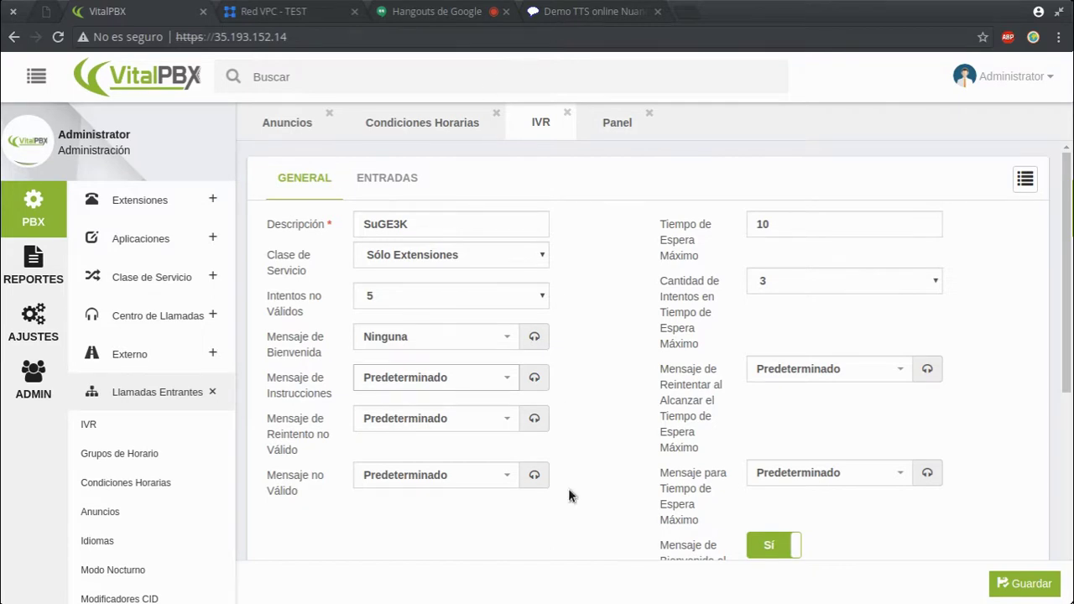
{"action": "left_click", "coordinate": [422, 427]}
{"action": "left_click", "coordinate": [422, 427]}
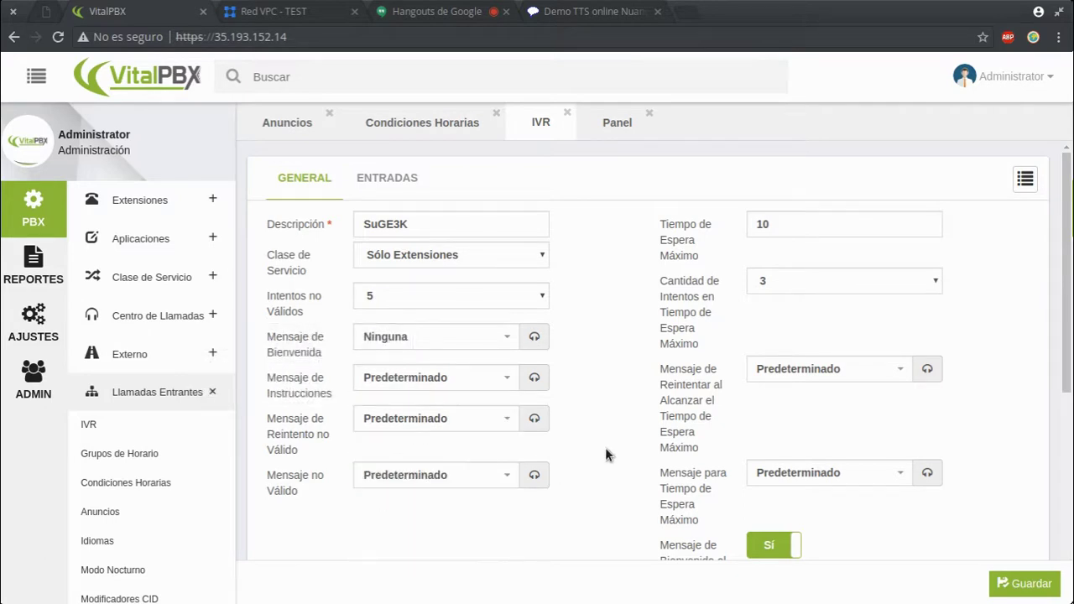
Read the descriptions of the IVR's invalid-message, maximum wait time and timeout-retry settings, down to the destination sections
{"action": "mouse_move", "coordinate": [289, 449]}
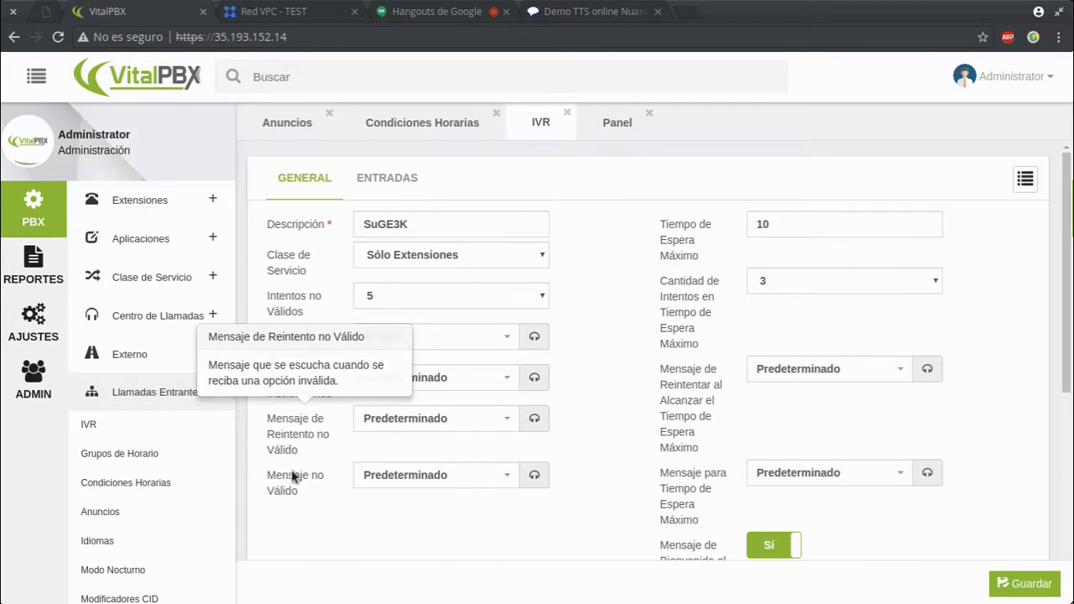
{"action": "mouse_move", "coordinate": [292, 488]}
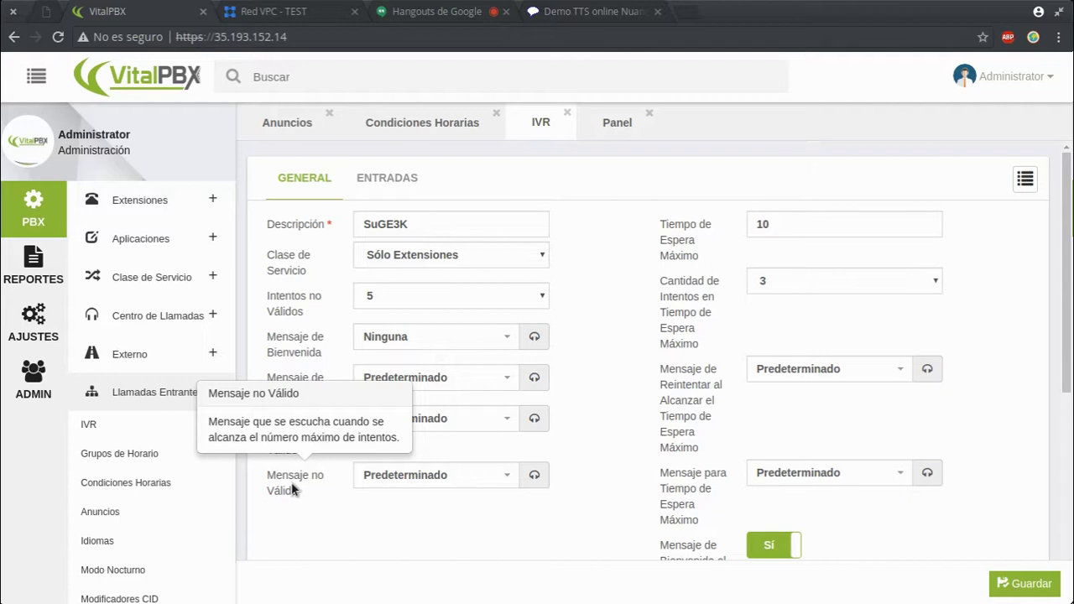
{"action": "mouse_move", "coordinate": [679, 236]}
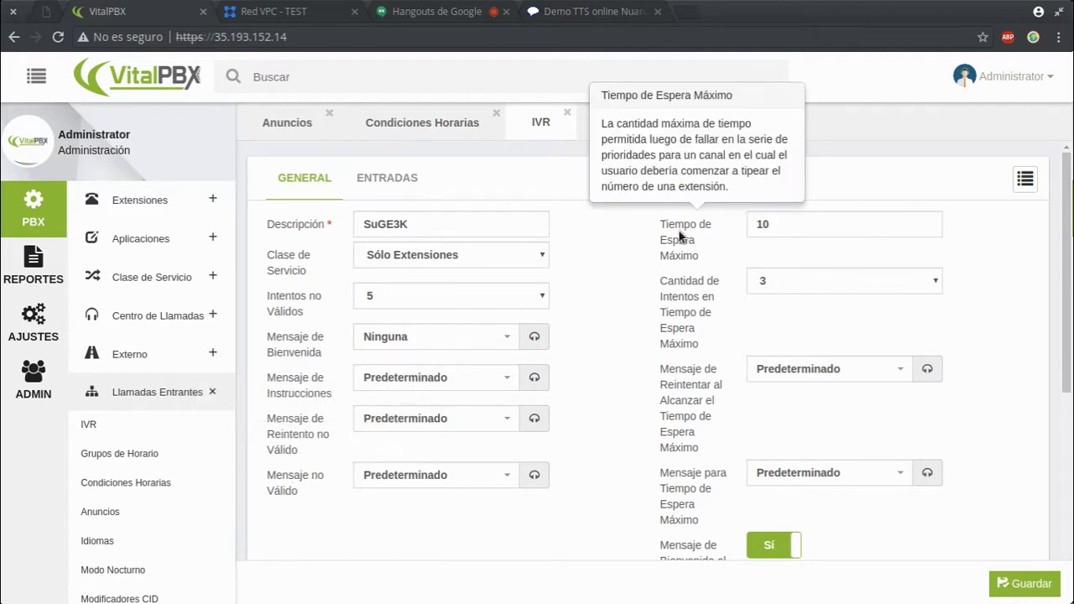
{"action": "mouse_move", "coordinate": [689, 326]}
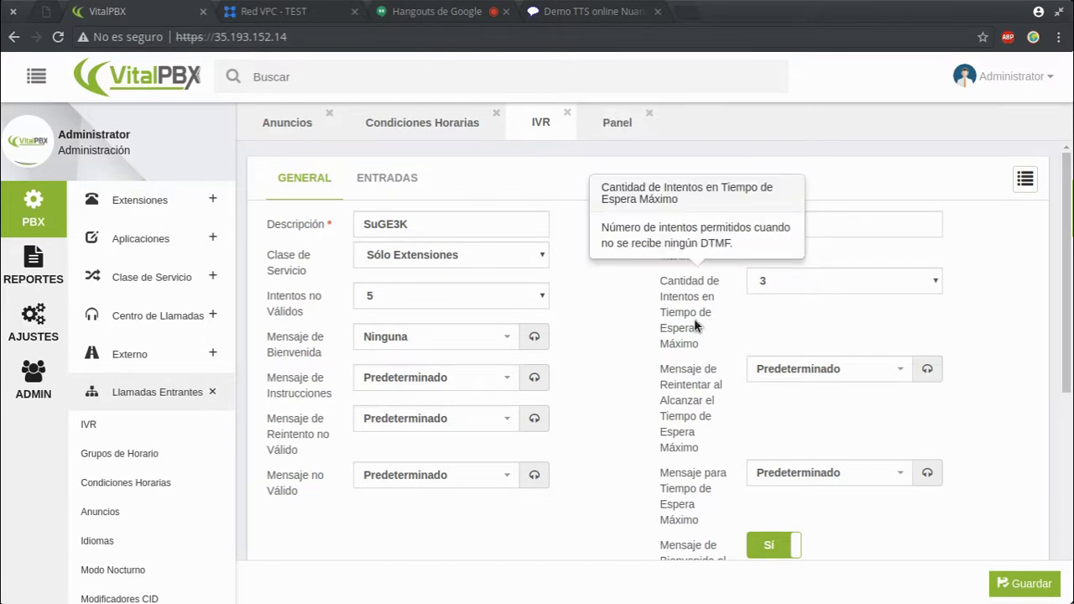
{"action": "mouse_move", "coordinate": [685, 404]}
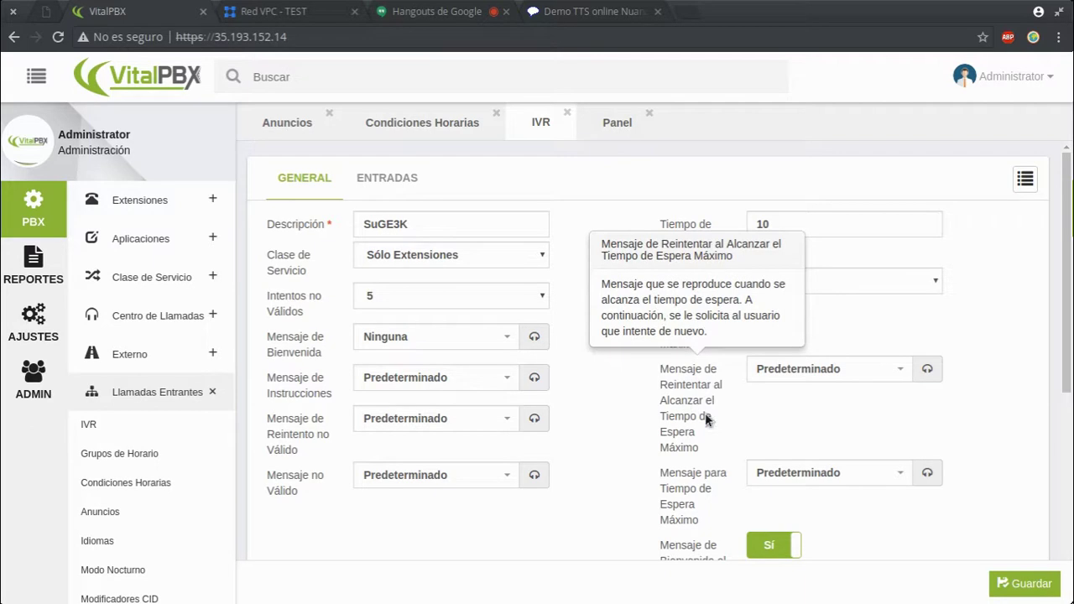
{"action": "scroll", "coordinate": [726, 424], "scroll_direction": "down", "scroll_amount": 2}
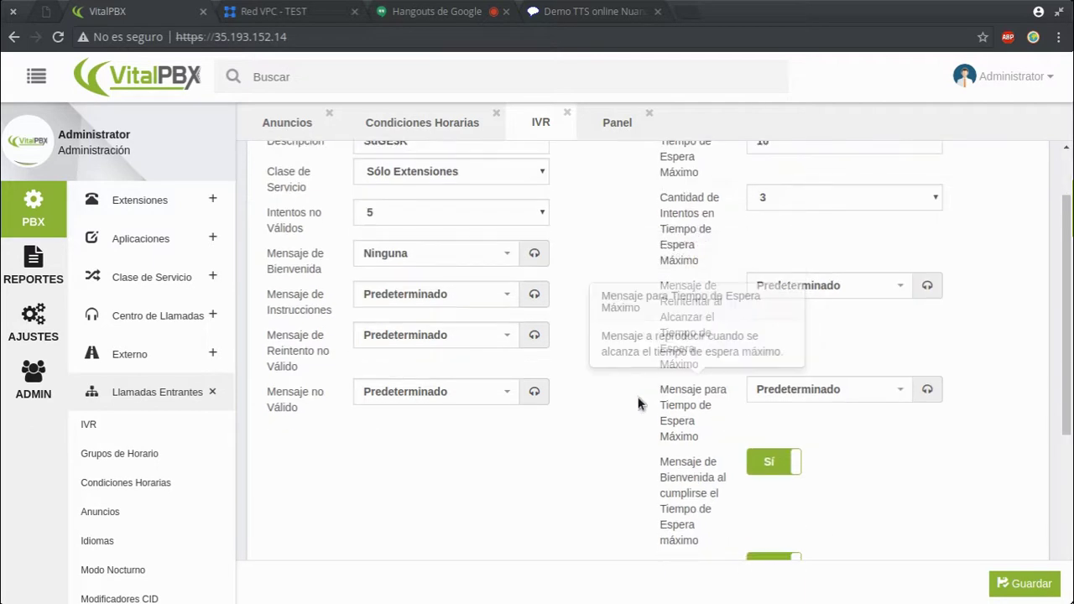
{"action": "scroll", "coordinate": [806, 501], "scroll_direction": "down", "scroll_amount": 5}
{"action": "mouse_move", "coordinate": [655, 284]}
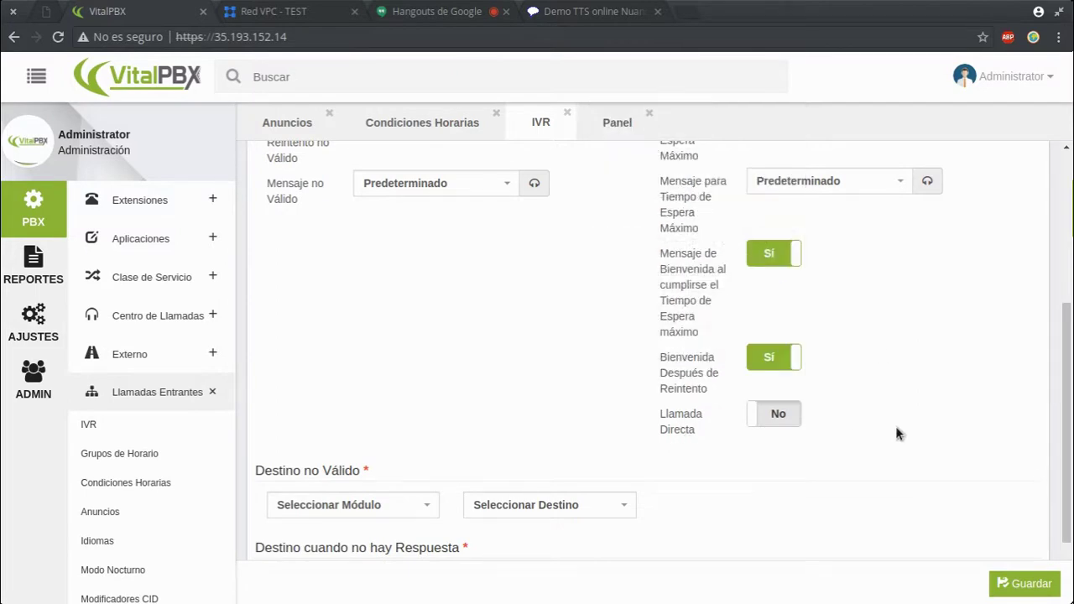
{"action": "scroll", "coordinate": [896, 437], "scroll_direction": "down", "scroll_amount": 2}
Examine the modules available for the IVR's Destino no Válido without choosing one
{"action": "left_click", "coordinate": [338, 410]}
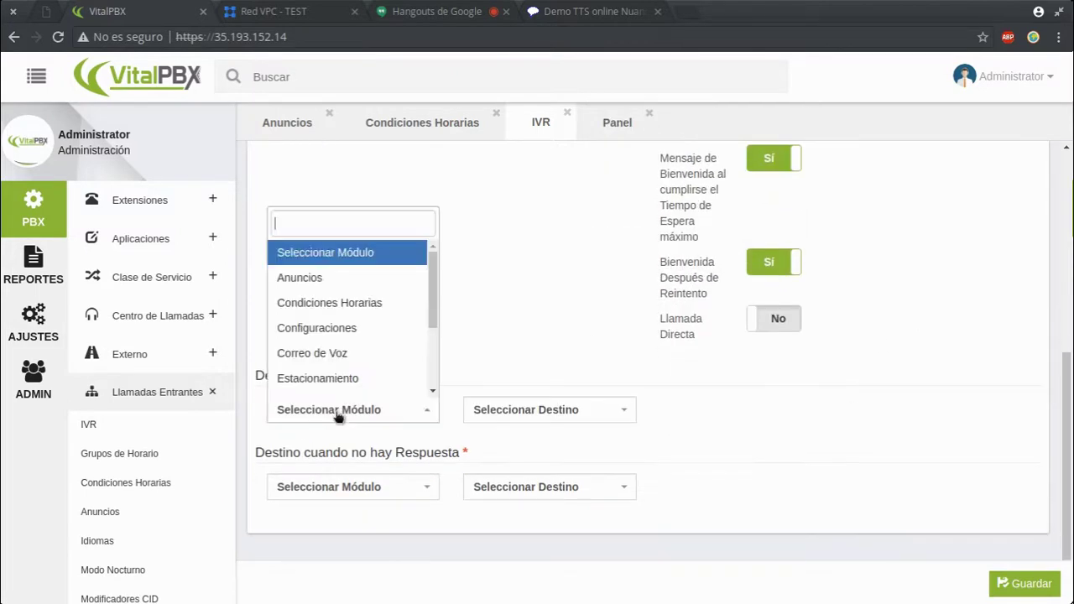
{"action": "scroll", "coordinate": [371, 354], "scroll_direction": "down", "scroll_amount": 3}
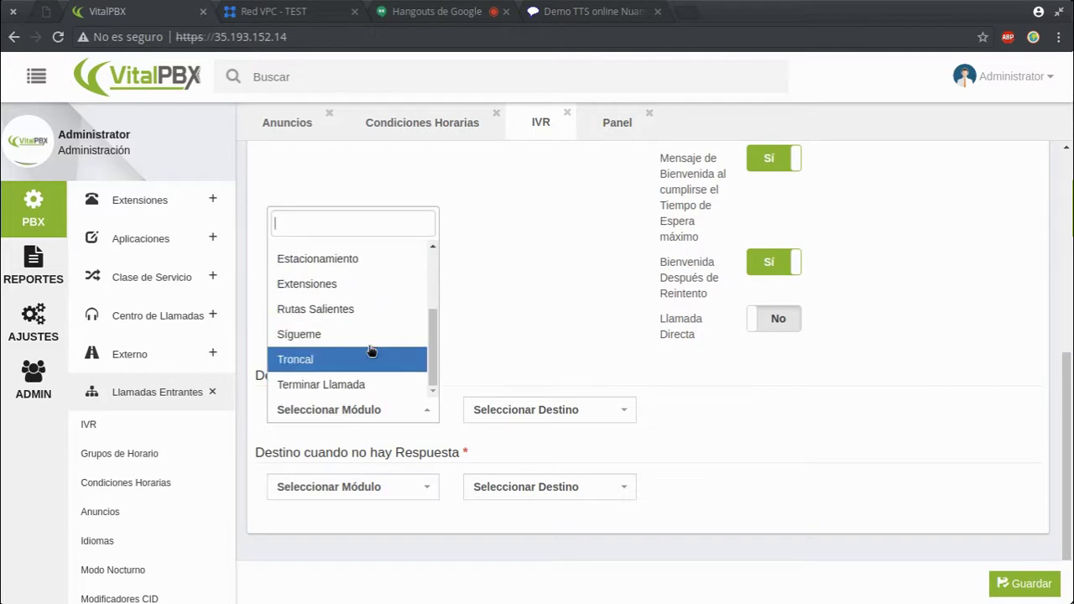
{"action": "scroll", "coordinate": [371, 352], "scroll_direction": "up", "scroll_amount": 3}
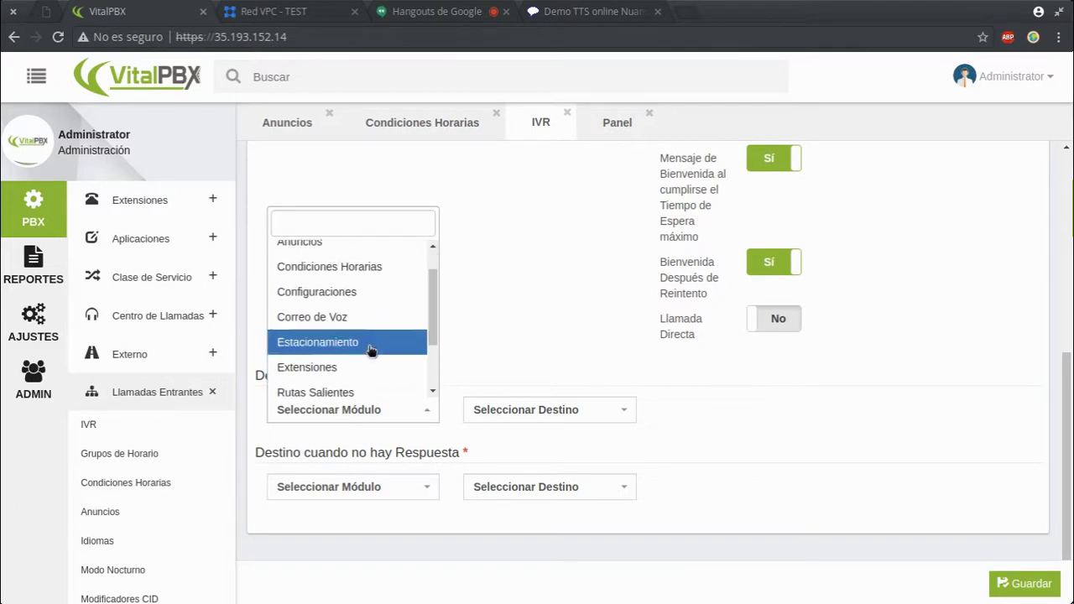
{"action": "scroll", "coordinate": [369, 355], "scroll_direction": "down", "scroll_amount": 3}
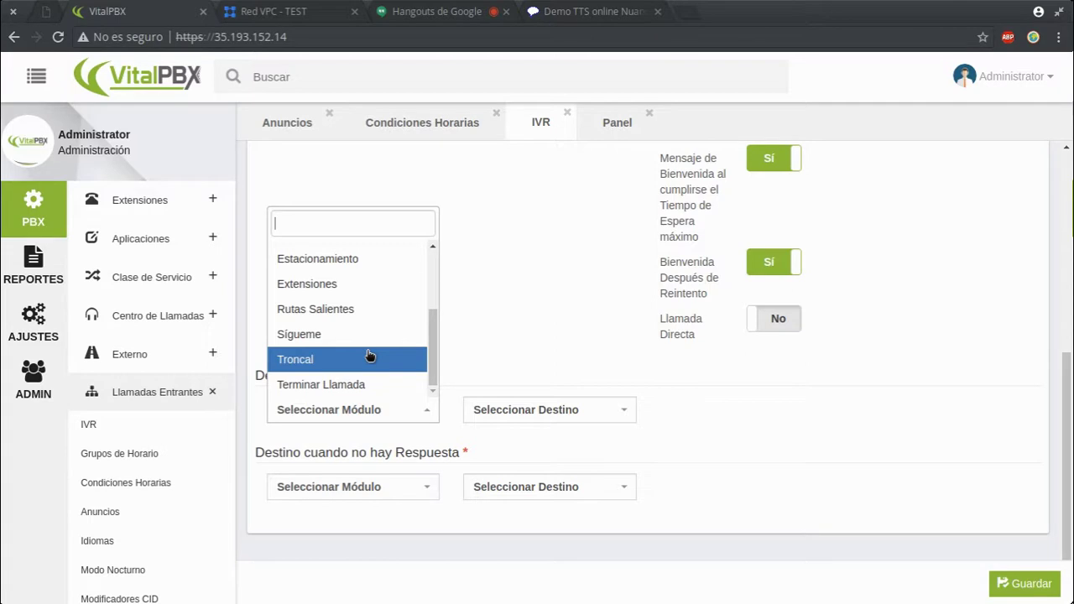
{"action": "scroll", "coordinate": [406, 334], "scroll_direction": "up", "scroll_amount": 3}
{"action": "left_click", "coordinate": [559, 337]}
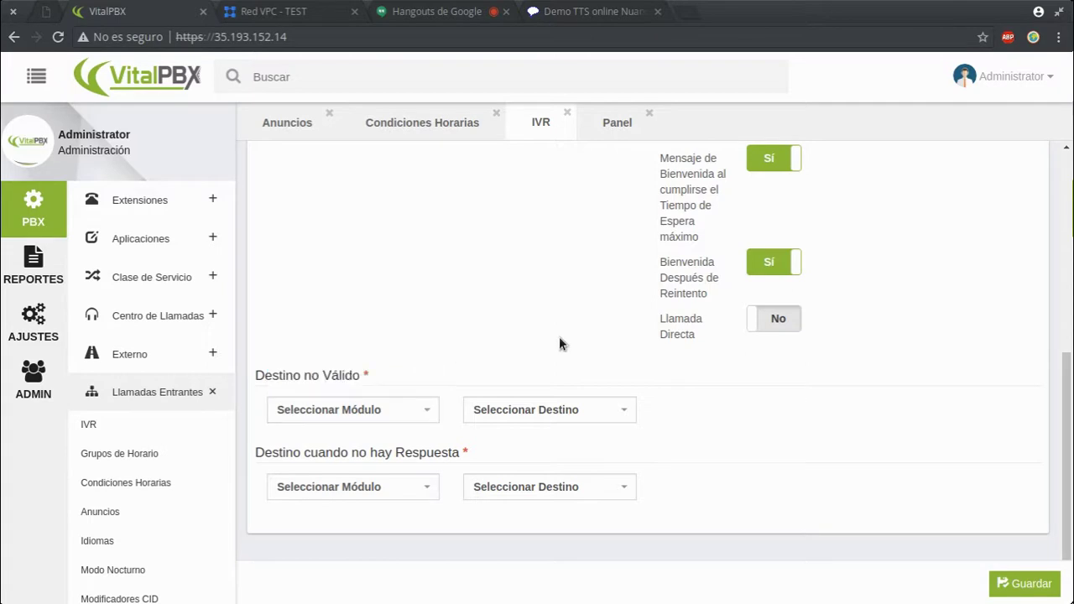
Set the SuGE3K IVR's Destino no Válido to the Extensiones module with extension 1003
{"action": "scroll", "coordinate": [531, 252], "scroll_direction": "up", "scroll_amount": 5}
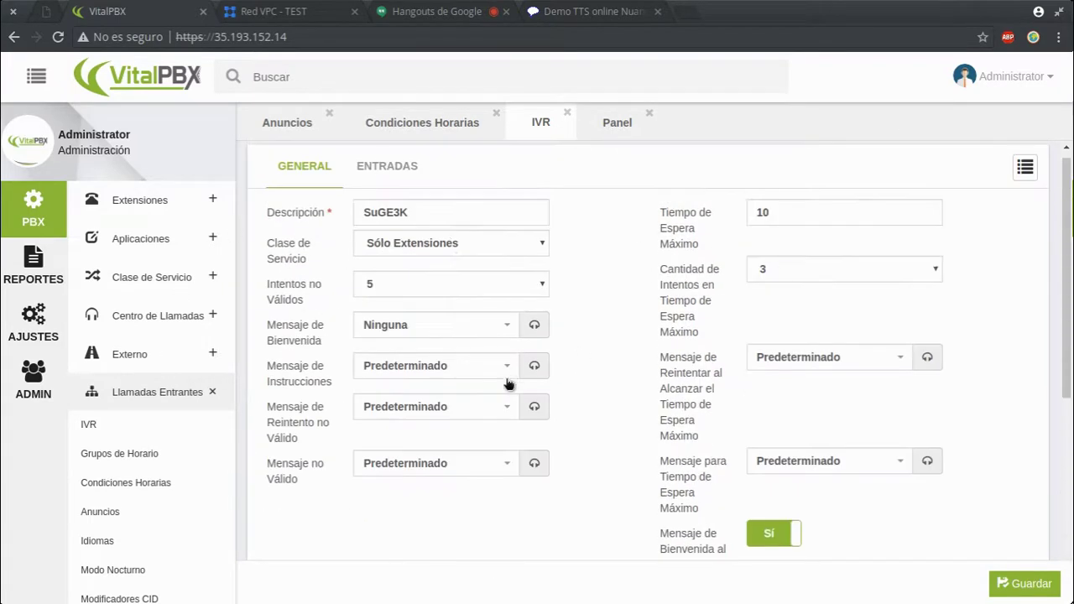
{"action": "scroll", "coordinate": [584, 425], "scroll_direction": "down", "scroll_amount": 3}
{"action": "scroll", "coordinate": [584, 425], "scroll_direction": "down", "scroll_amount": 2}
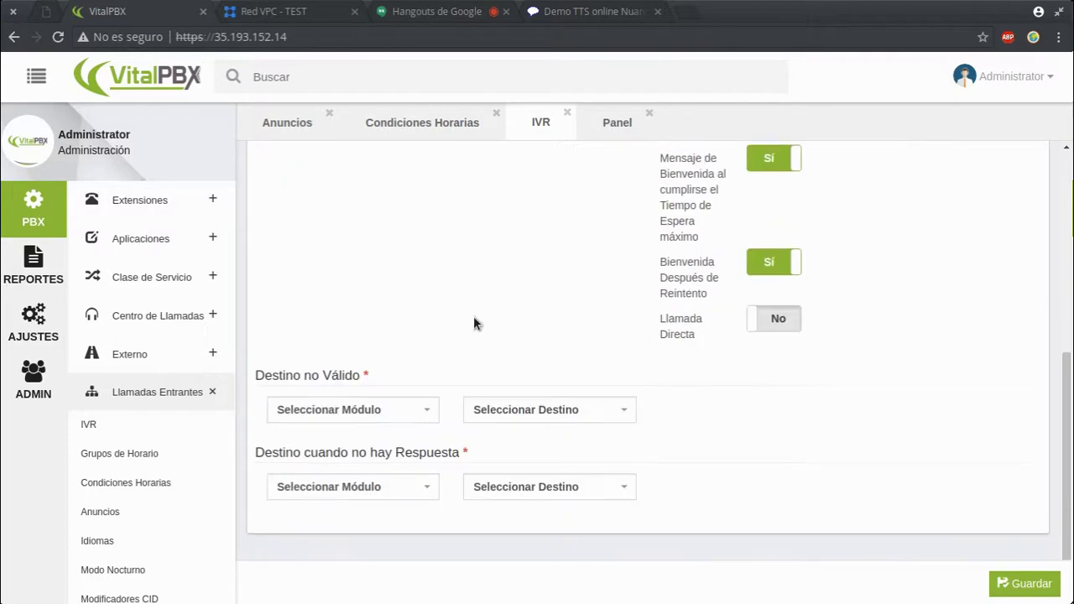
{"action": "left_click", "coordinate": [611, 408]}
{"action": "left_click", "coordinate": [340, 413]}
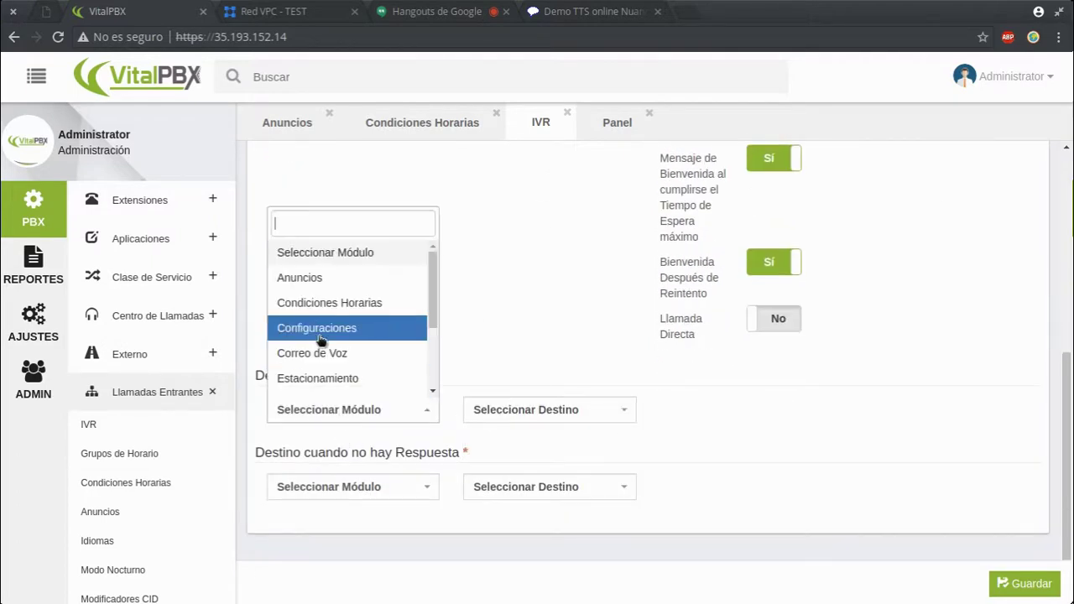
{"action": "scroll", "coordinate": [373, 336], "scroll_direction": "down", "scroll_amount": 3}
{"action": "left_click", "coordinate": [372, 286]}
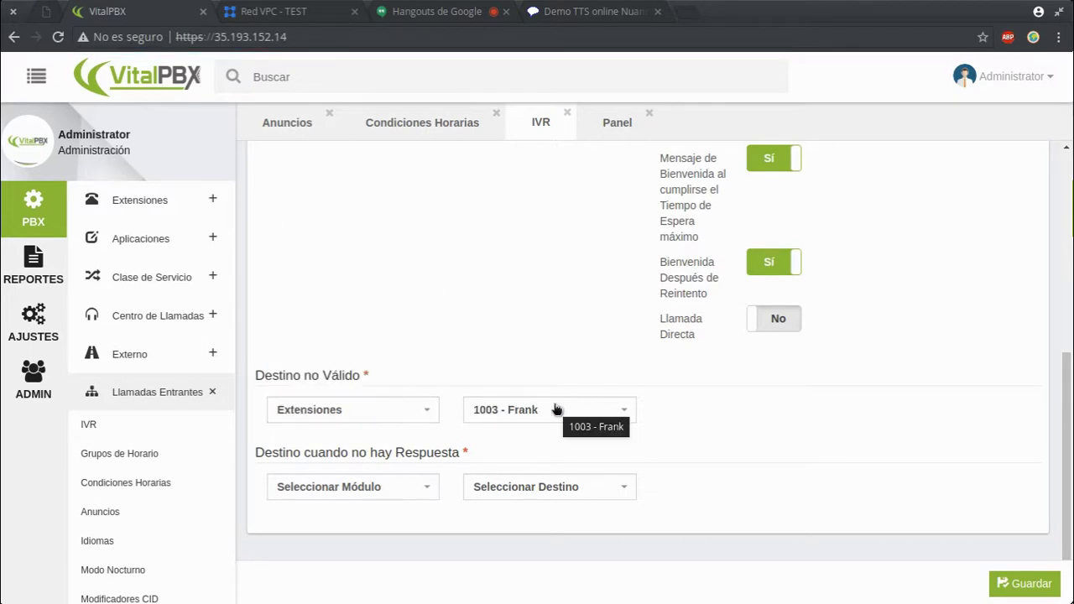
Try Anuncios as the Destino no Válido module, check the announcements it offers, and restore Extensiones with extension 1003
{"action": "left_click", "coordinate": [408, 422]}
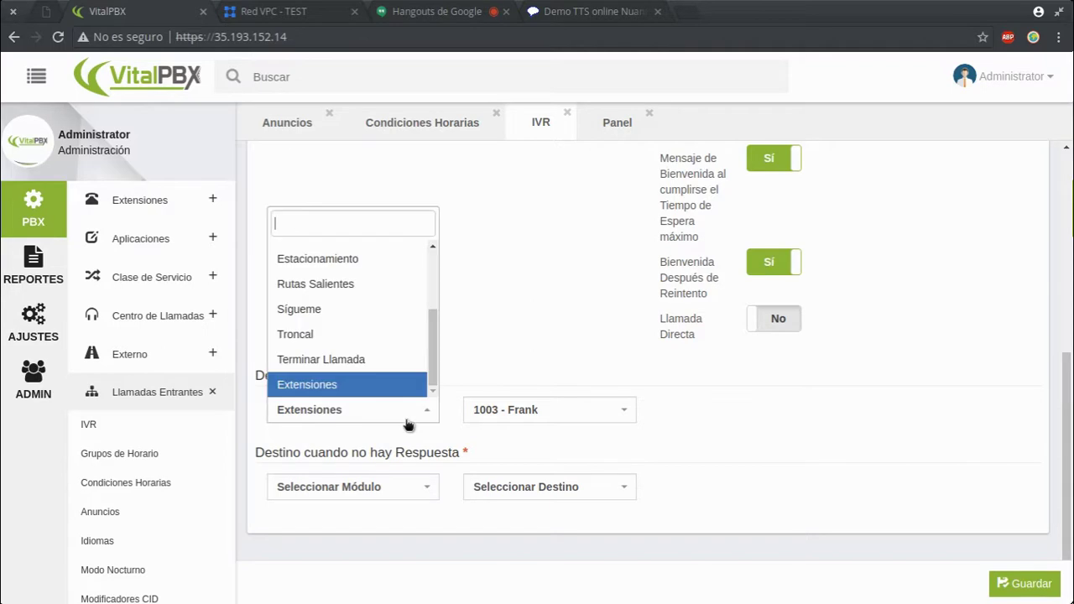
{"action": "scroll", "coordinate": [367, 312], "scroll_direction": "up", "scroll_amount": 3}
{"action": "left_click", "coordinate": [371, 279]}
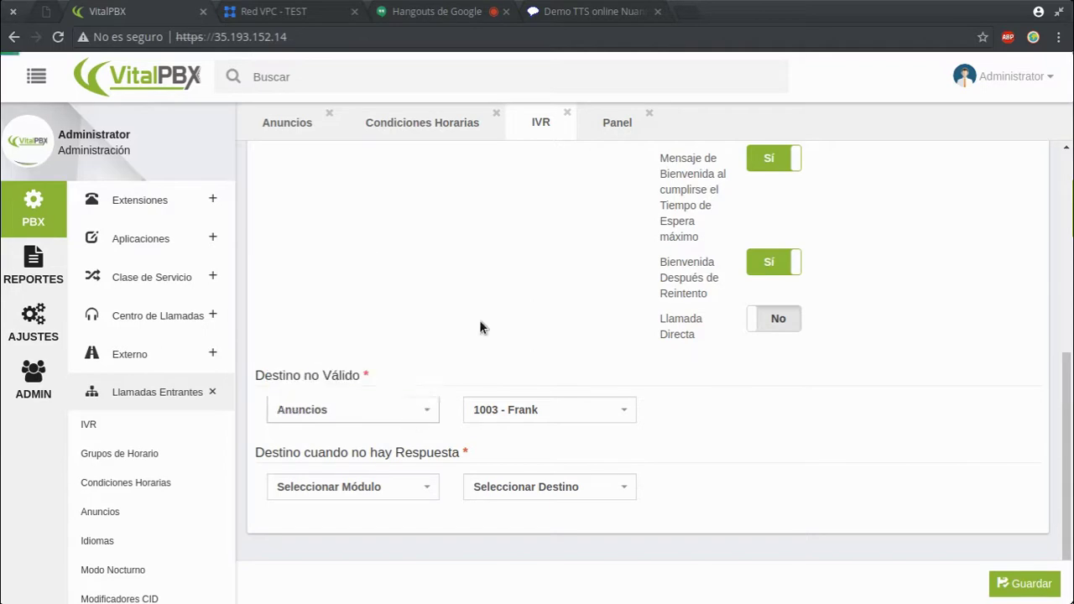
{"action": "left_click", "coordinate": [566, 415]}
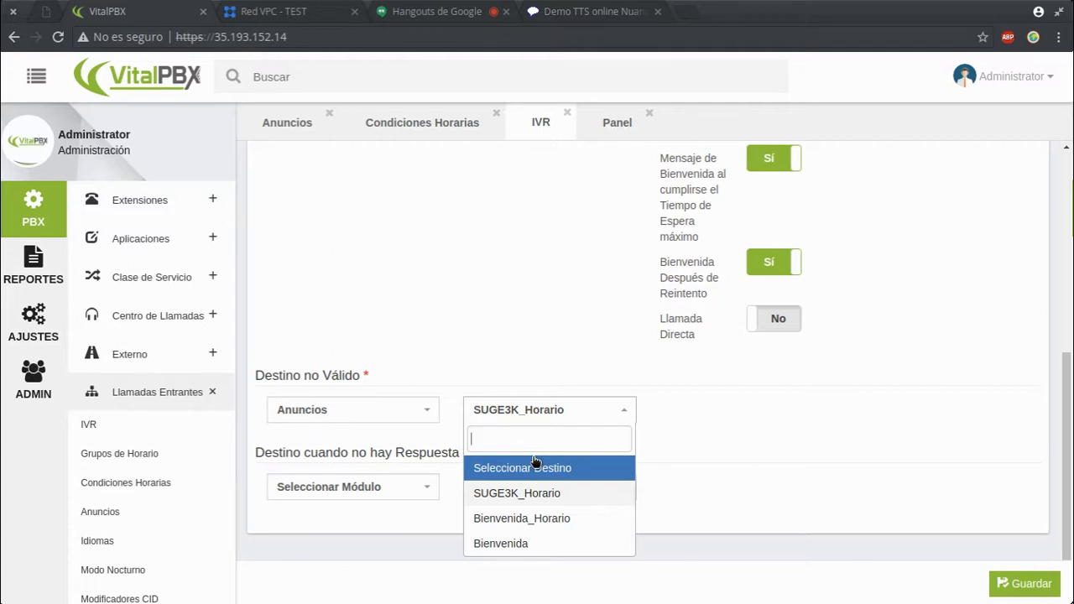
{"action": "left_click", "coordinate": [470, 369]}
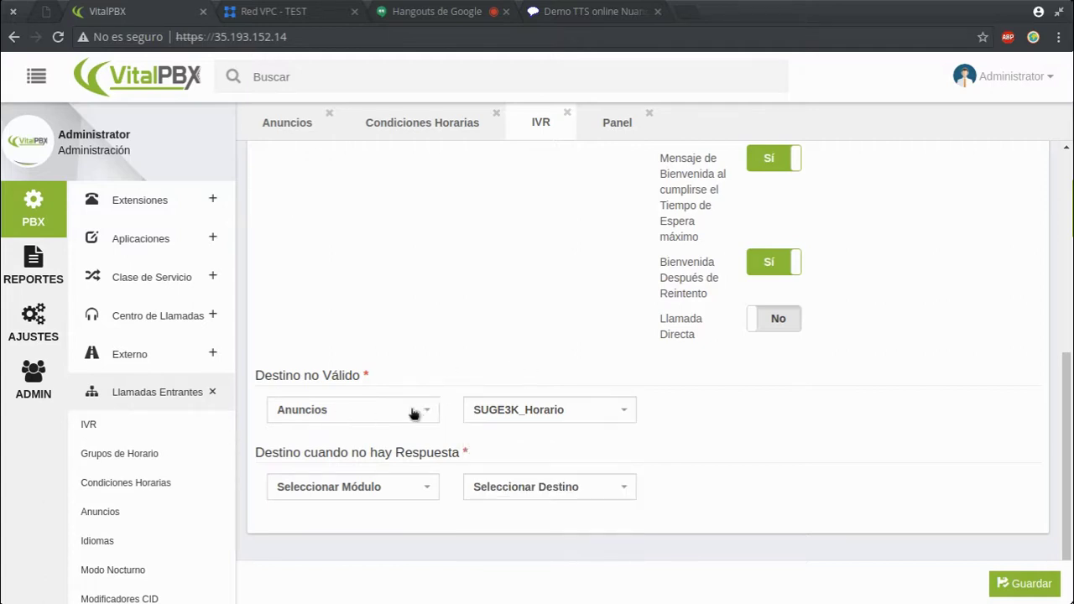
{"action": "left_click", "coordinate": [415, 411]}
{"action": "left_click", "coordinate": [389, 376]}
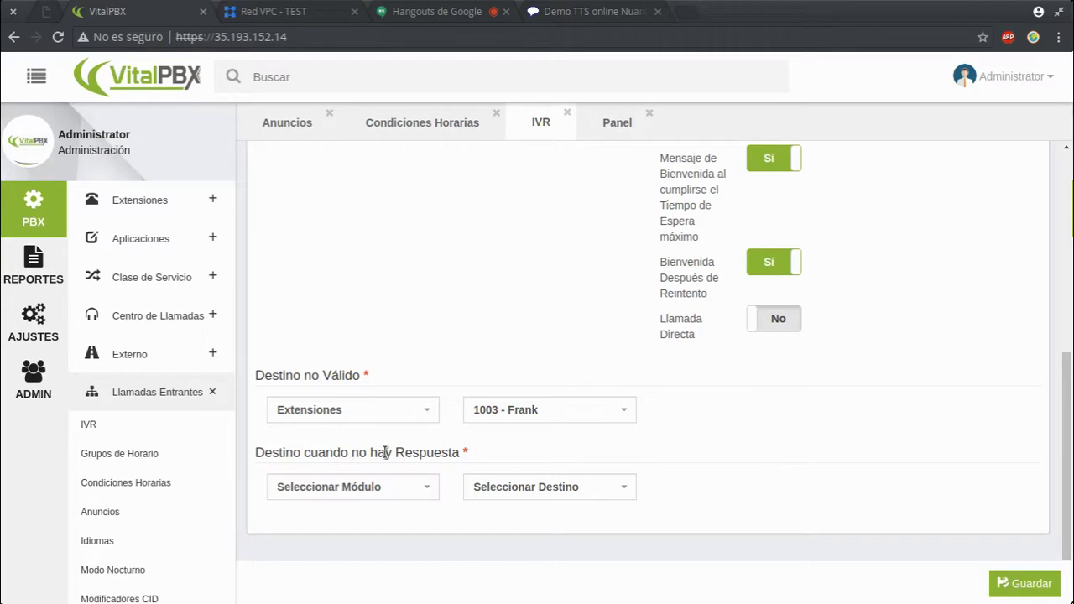
Try the SUGE3K_Horario announcement as the Destino cuando no hay Respuesta and review the IVR's message settings
{"action": "left_click", "coordinate": [382, 485]}
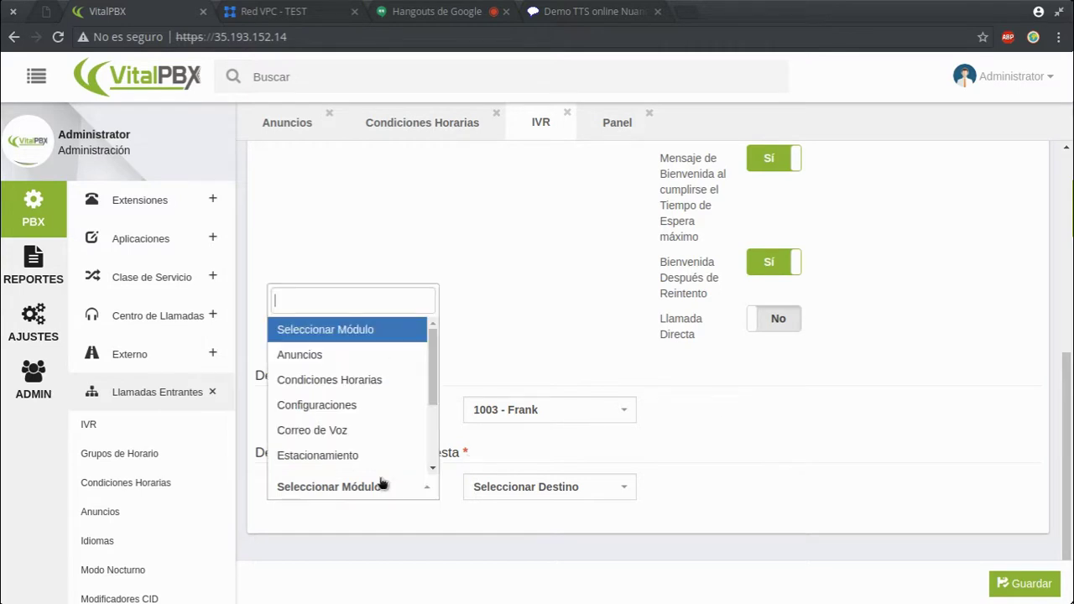
{"action": "left_click", "coordinate": [364, 354]}
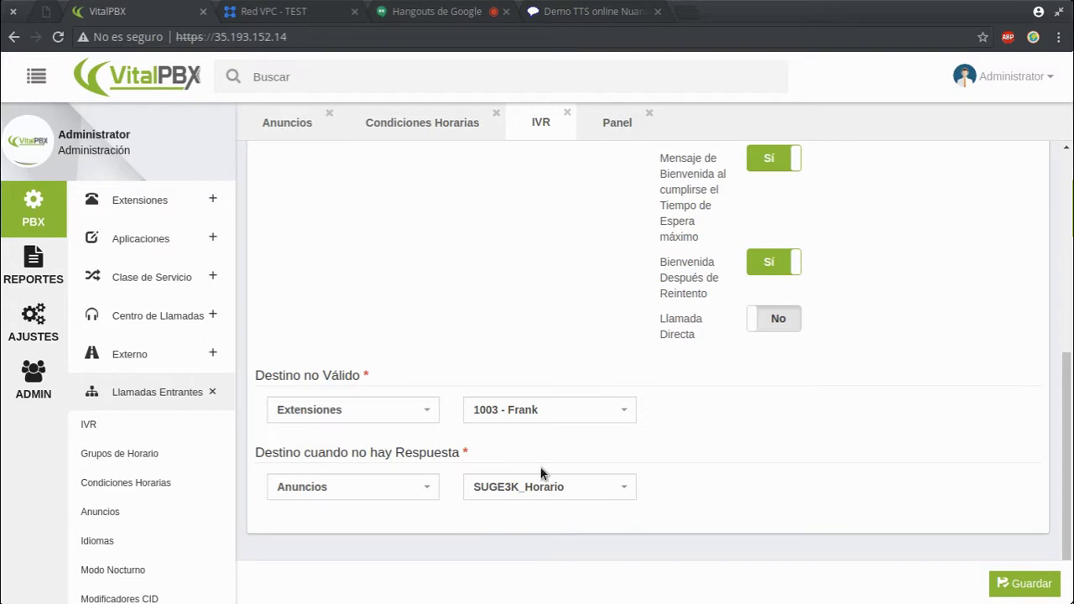
{"action": "scroll", "coordinate": [736, 482], "scroll_direction": "up", "scroll_amount": 5}
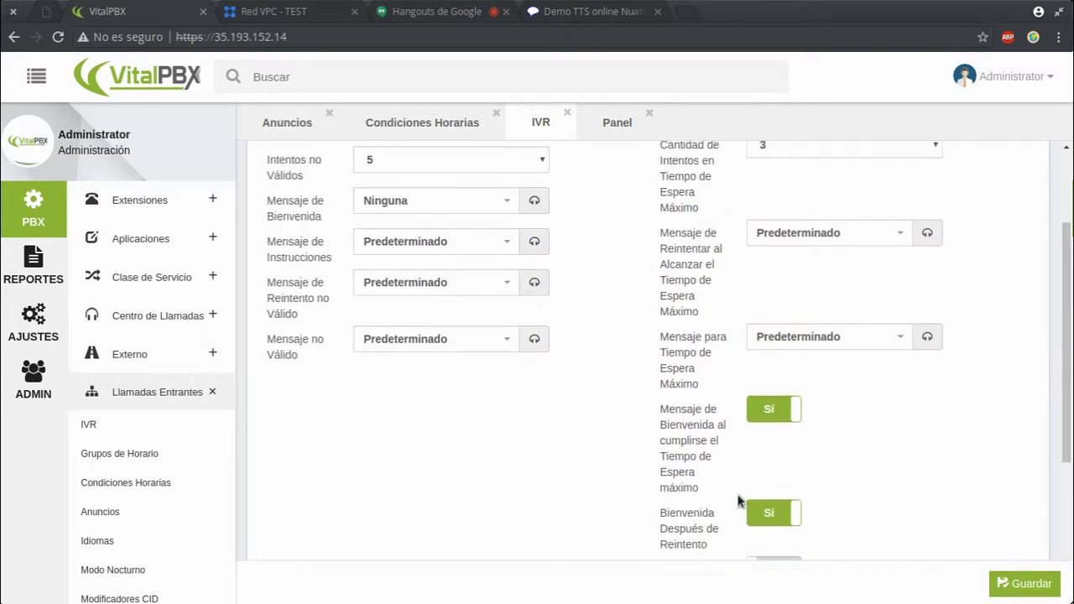
Set the IVR's Destino cuando no hay Respuesta to the Extensiones module with extension 1003
{"action": "scroll", "coordinate": [731, 495], "scroll_direction": "down", "scroll_amount": 5}
{"action": "left_click", "coordinate": [386, 487]}
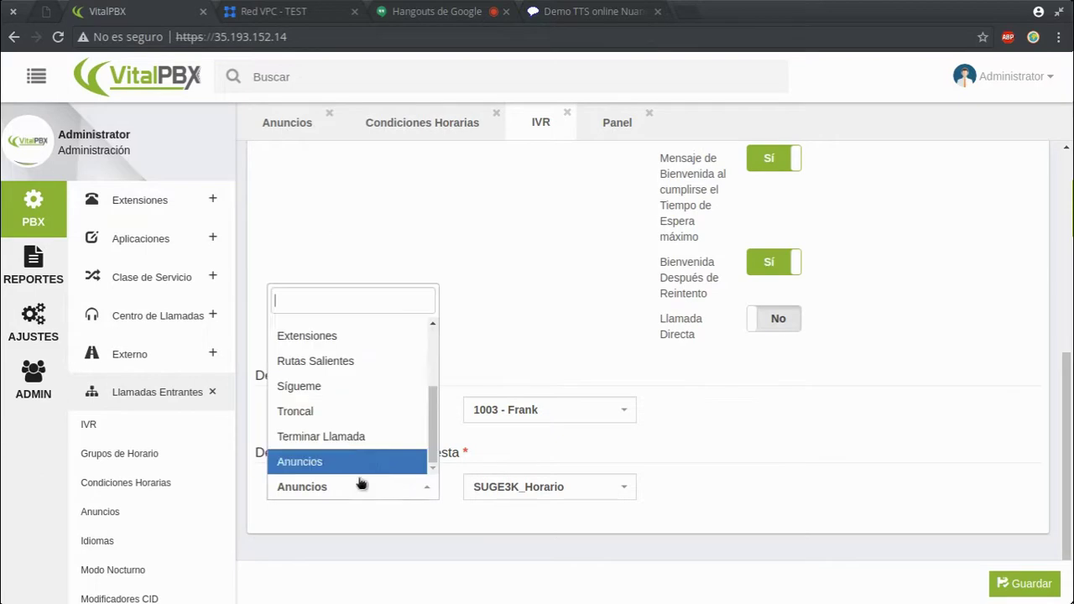
{"action": "left_click", "coordinate": [352, 337]}
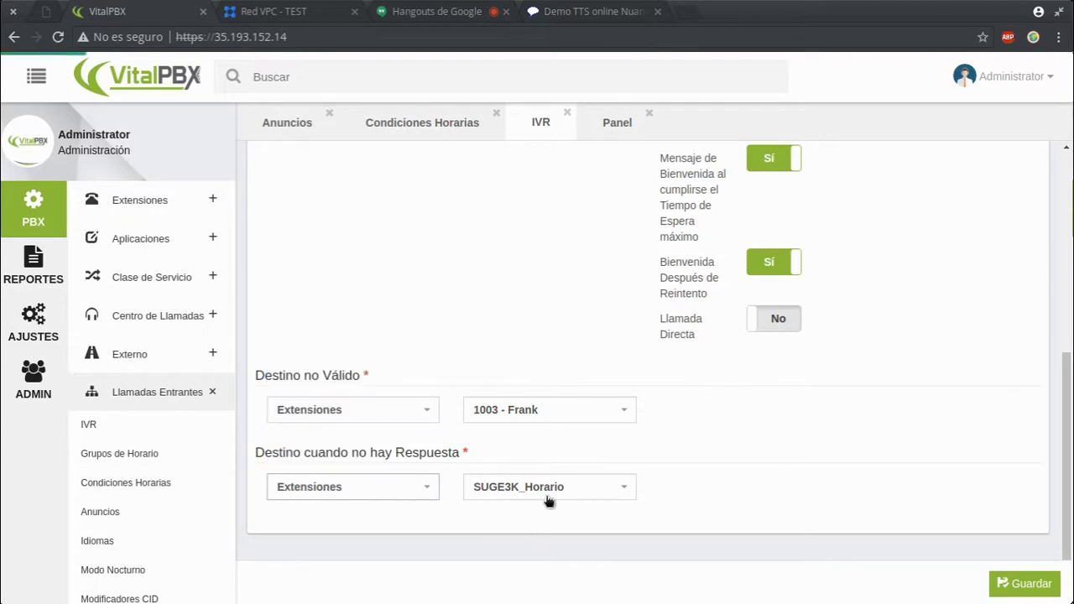
{"action": "left_click", "coordinate": [550, 494]}
{"action": "left_click", "coordinate": [762, 475]}
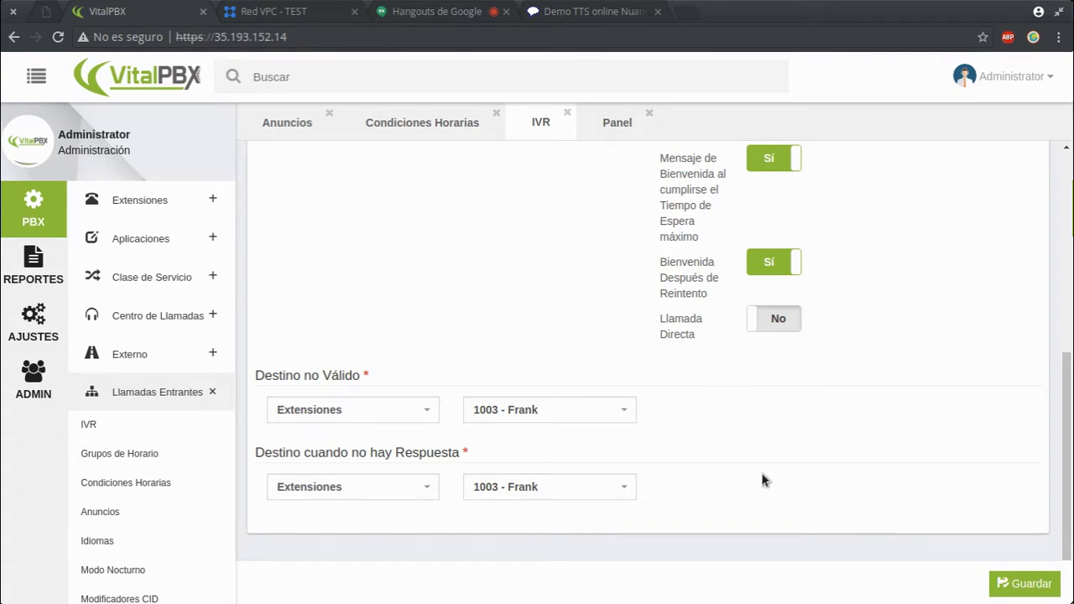
In the IVR's Entradas, route digit 1 to the Extensiones module with extension 1003 as its destination
{"action": "scroll", "coordinate": [761, 472], "scroll_direction": "up", "scroll_amount": 5}
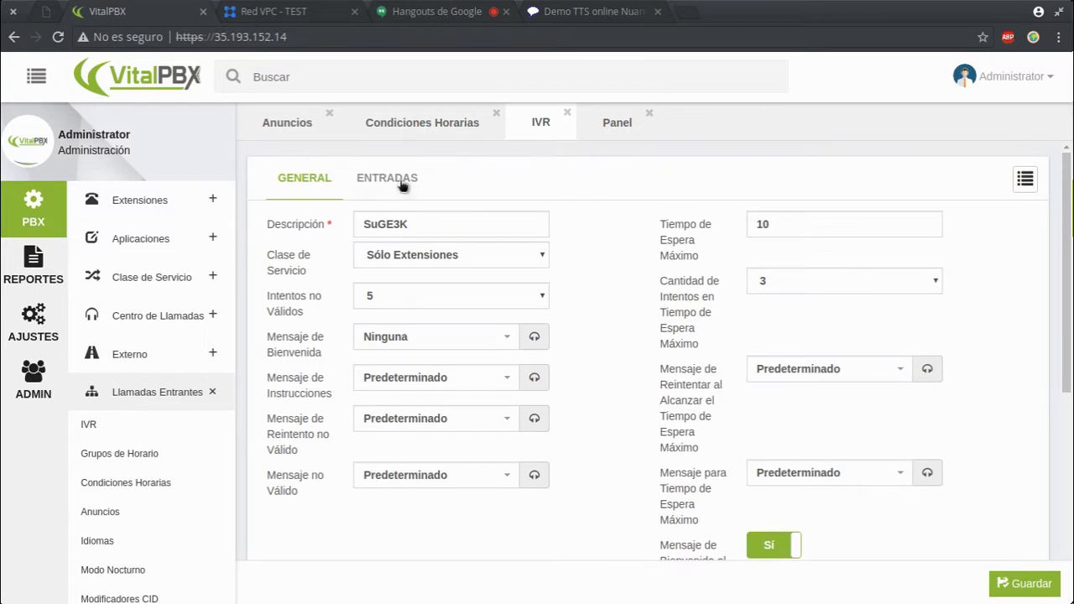
{"action": "left_click", "coordinate": [403, 185]}
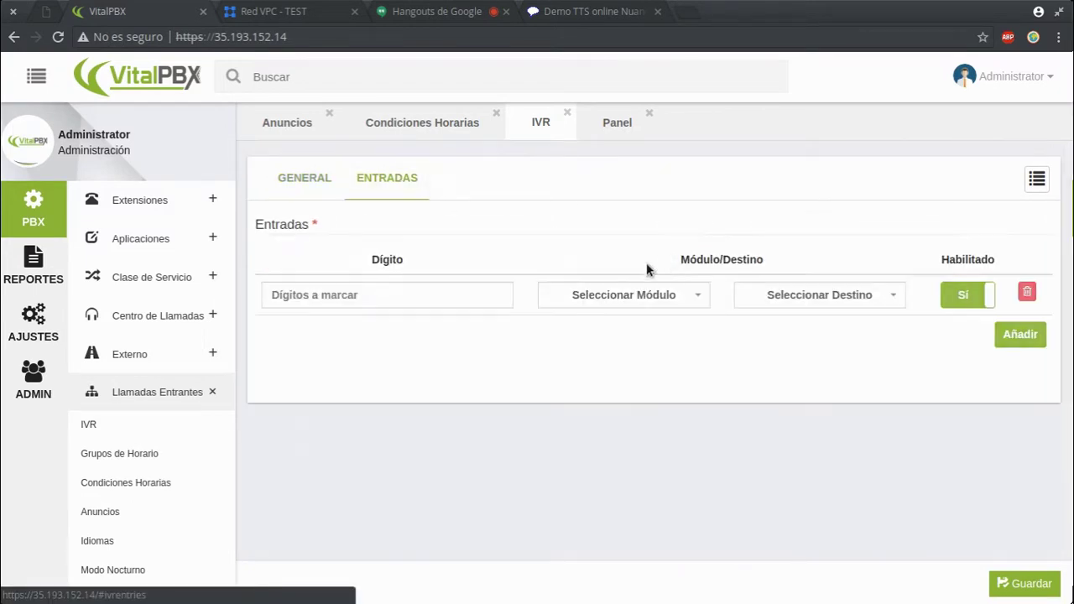
{"action": "left_click", "coordinate": [339, 294]}
{"action": "type", "text": "1"}
{"action": "left_click", "coordinate": [673, 297]}
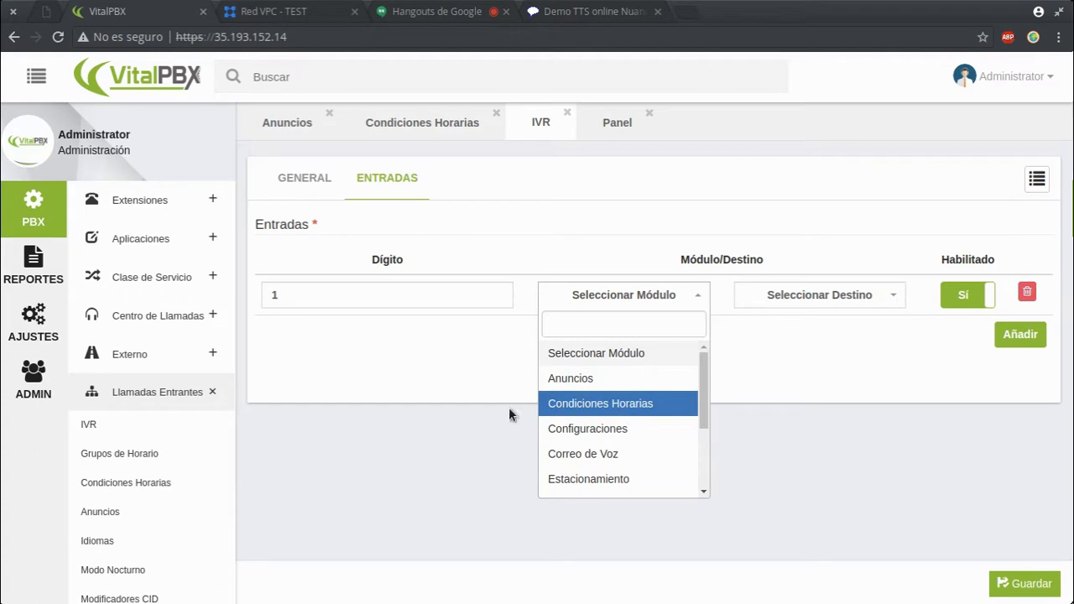
{"action": "scroll", "coordinate": [649, 474], "scroll_direction": "down", "scroll_amount": 2}
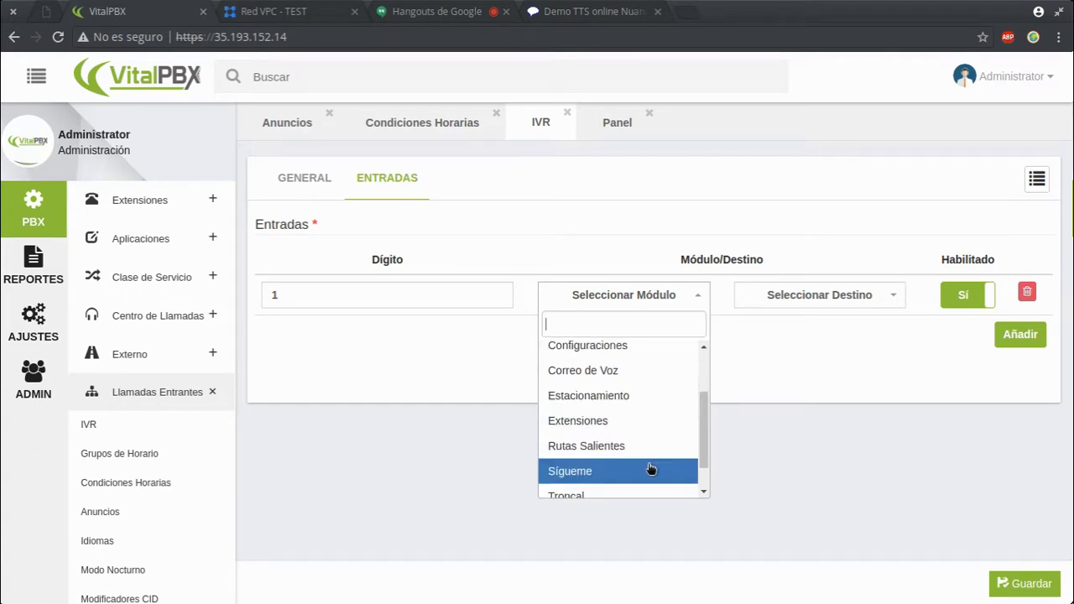
{"action": "scroll", "coordinate": [651, 470], "scroll_direction": "down", "scroll_amount": 1}
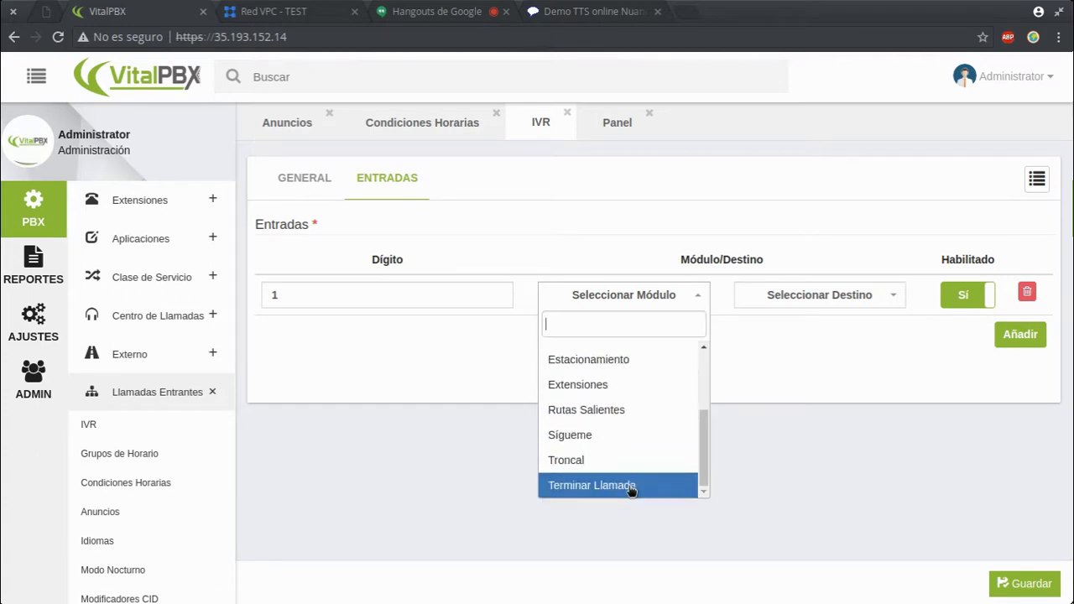
{"action": "scroll", "coordinate": [649, 386], "scroll_direction": "up", "scroll_amount": 3}
{"action": "scroll", "coordinate": [642, 424], "scroll_direction": "down", "scroll_amount": 2}
{"action": "left_click", "coordinate": [643, 419]}
{"action": "left_click", "coordinate": [822, 297]}
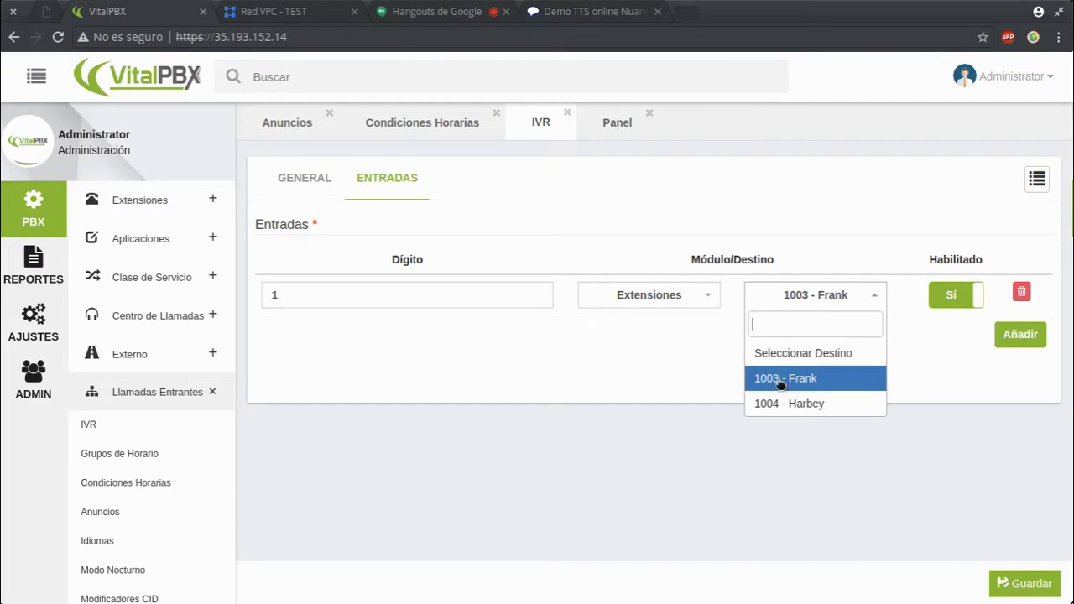
{"action": "left_click", "coordinate": [777, 380]}
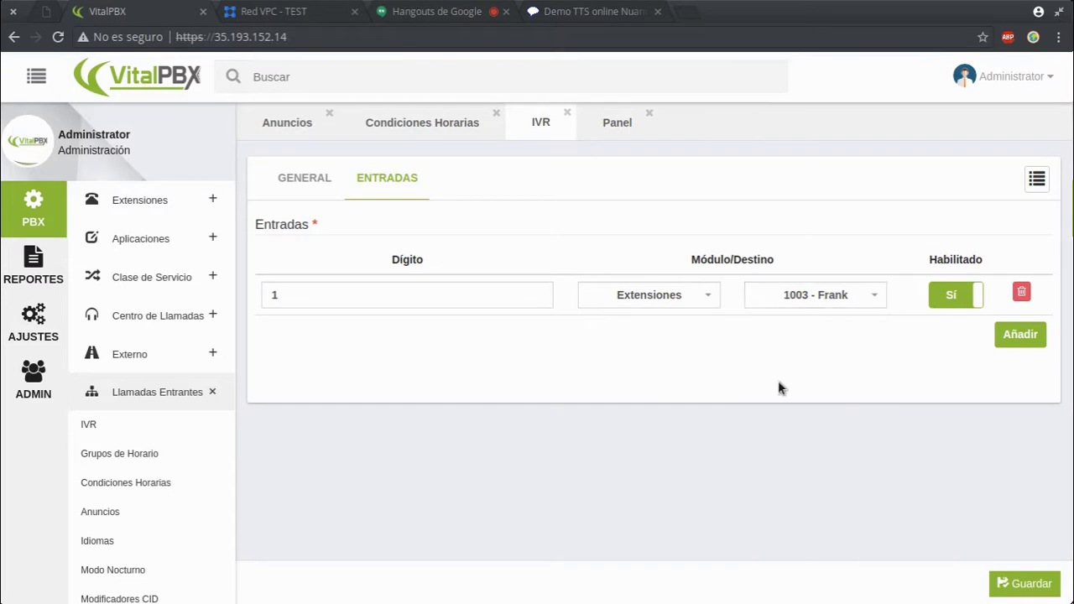
Add a second entry routing digit 2 to the Extensiones module with extension 1004, and save the IVR
{"action": "left_click", "coordinate": [1020, 334]}
{"action": "left_click", "coordinate": [359, 327]}
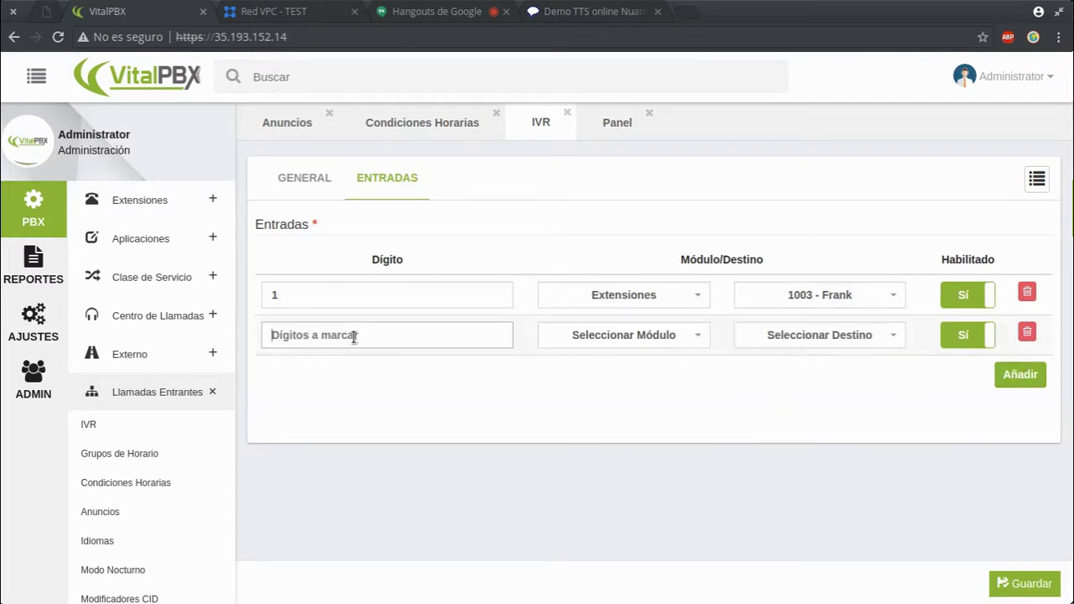
{"action": "type", "text": "2"}
{"action": "left_click", "coordinate": [623, 335]}
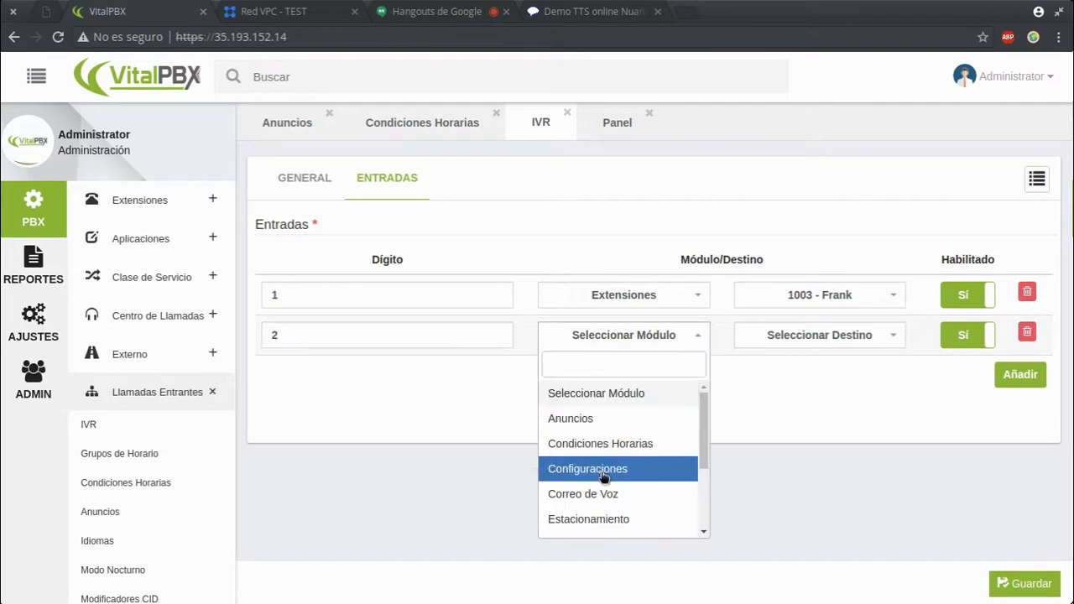
{"action": "scroll", "coordinate": [598, 504], "scroll_direction": "down", "scroll_amount": 3}
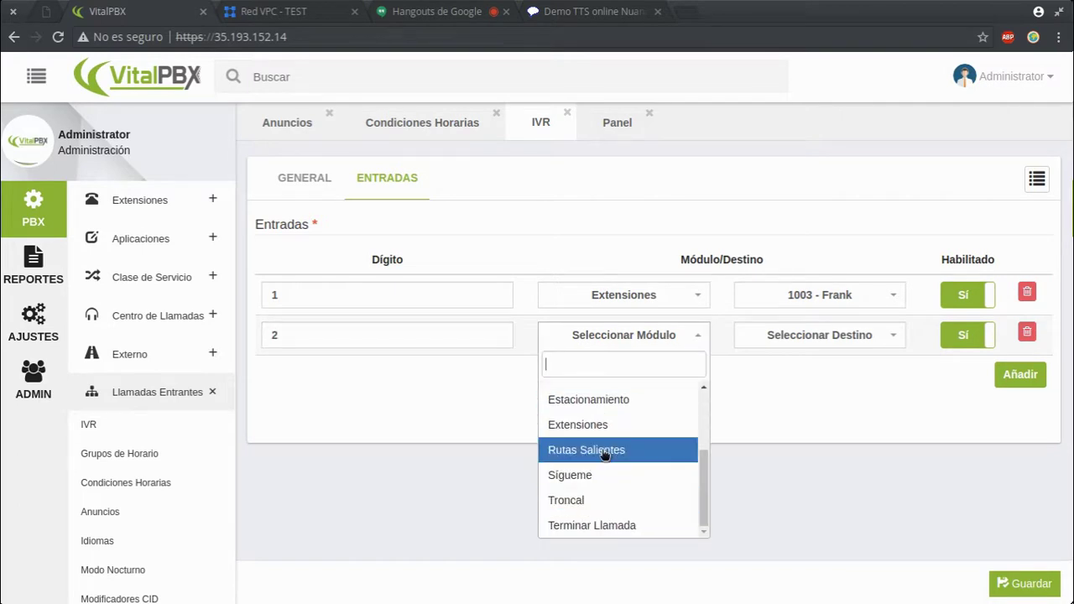
{"action": "left_click", "coordinate": [615, 424]}
{"action": "left_click", "coordinate": [859, 339]}
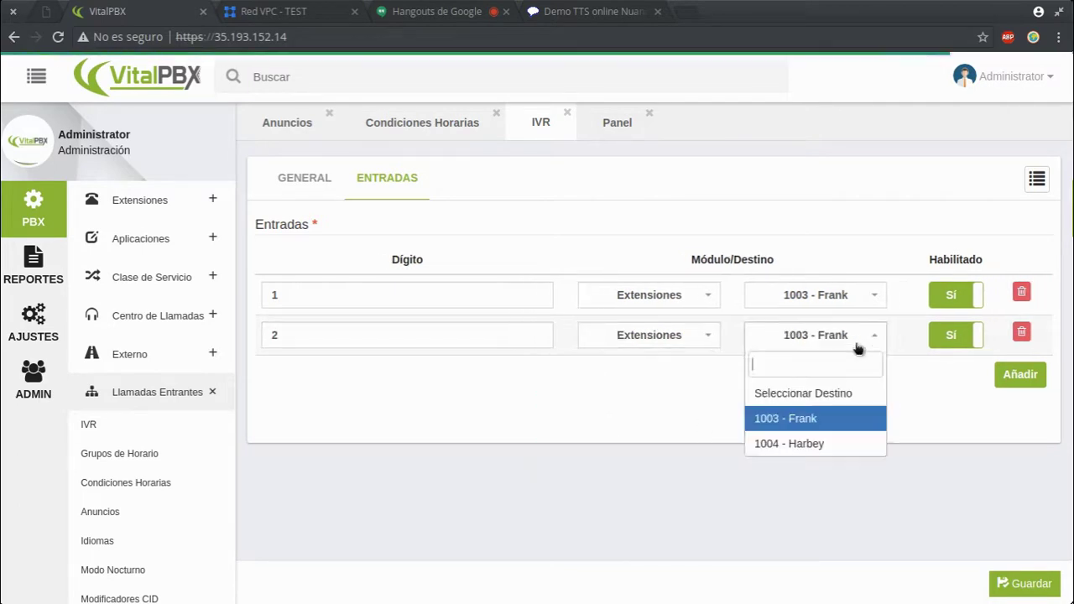
{"action": "left_click", "coordinate": [799, 445]}
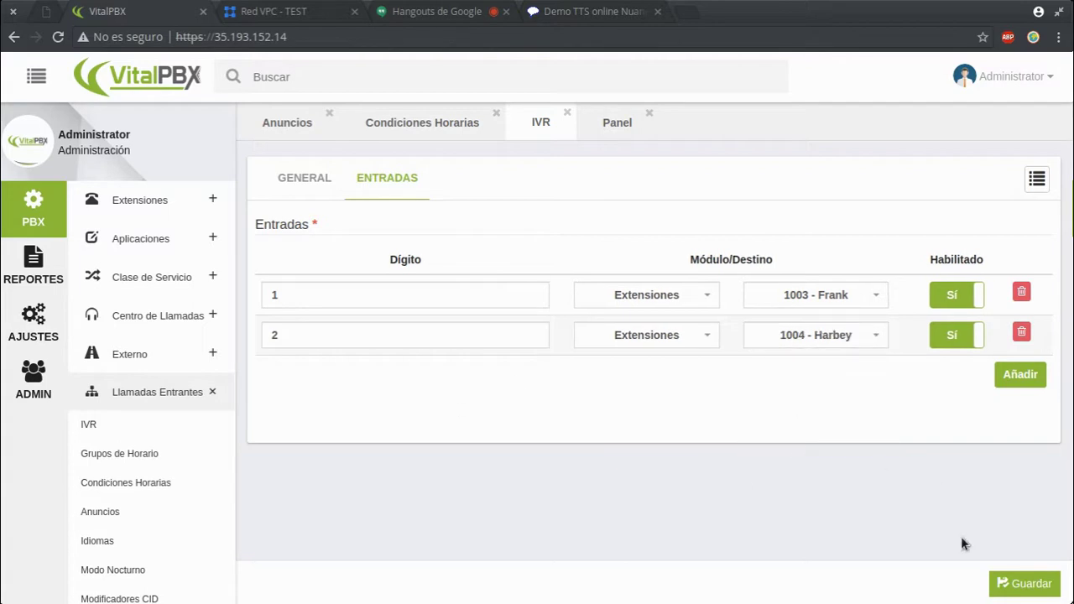
{"action": "left_click", "coordinate": [1015, 583]}
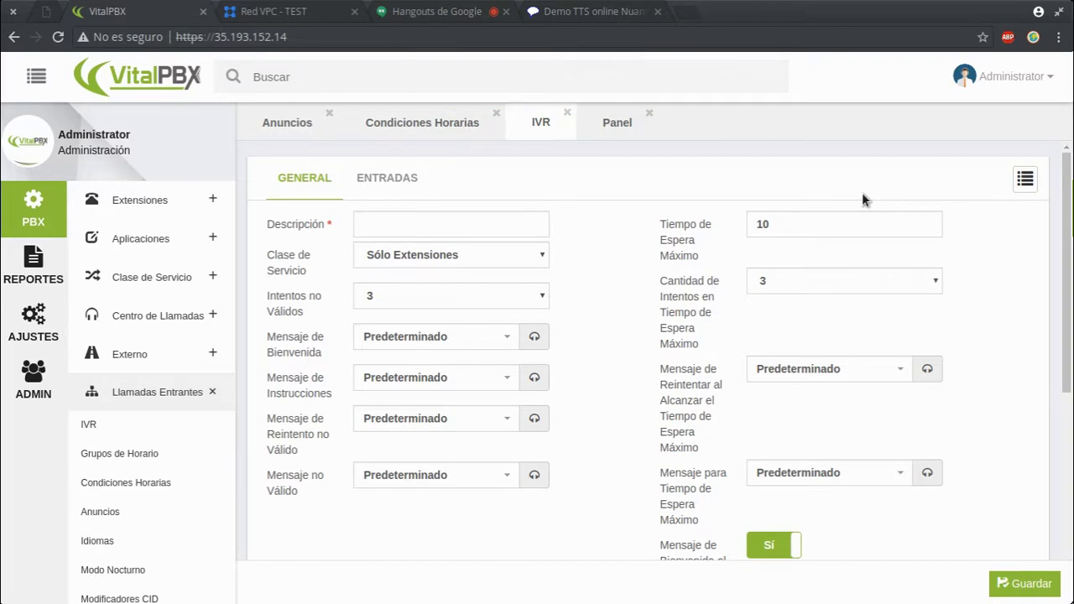
Reopen the SuGE3K_Horario time condition and set its Destino si el horario coincide to the IVR SuGE3K
{"action": "mouse_move", "coordinate": [668, 243]}
{"action": "left_click", "coordinate": [291, 128]}
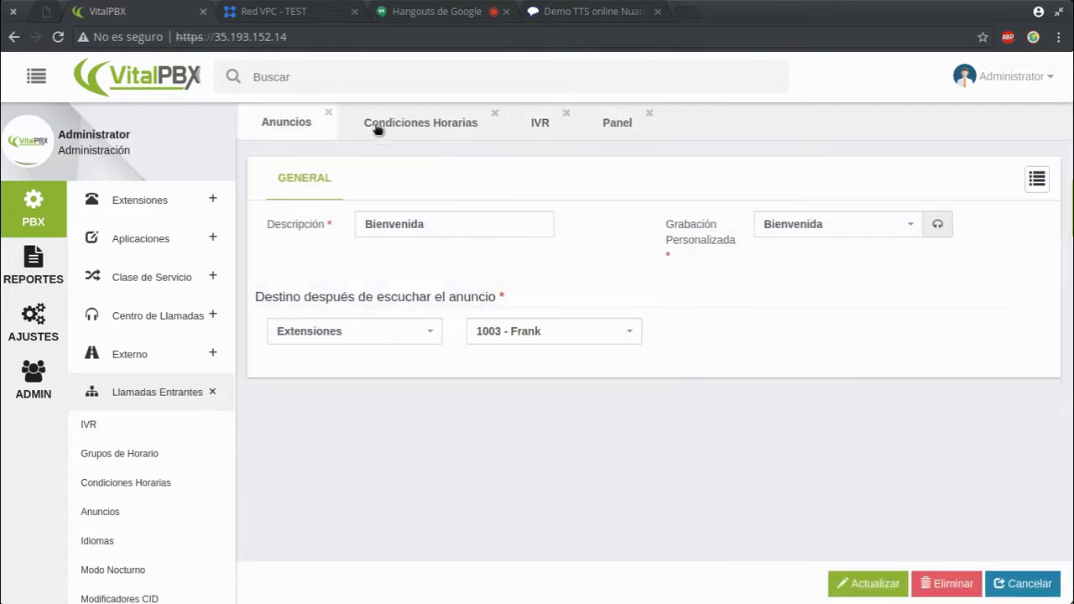
{"action": "left_click", "coordinate": [391, 127]}
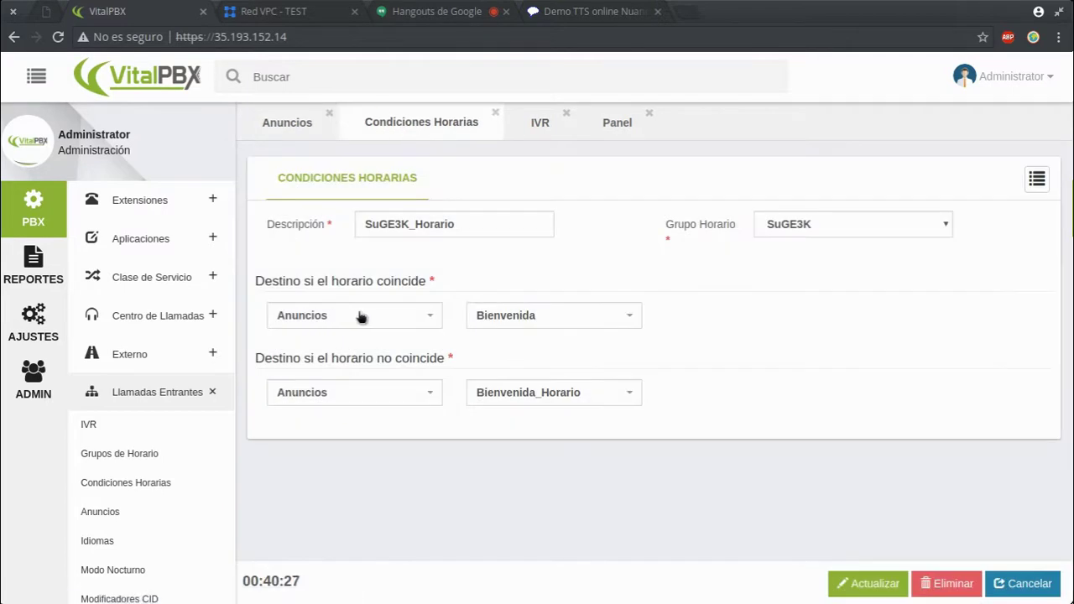
{"action": "left_click", "coordinate": [1038, 179]}
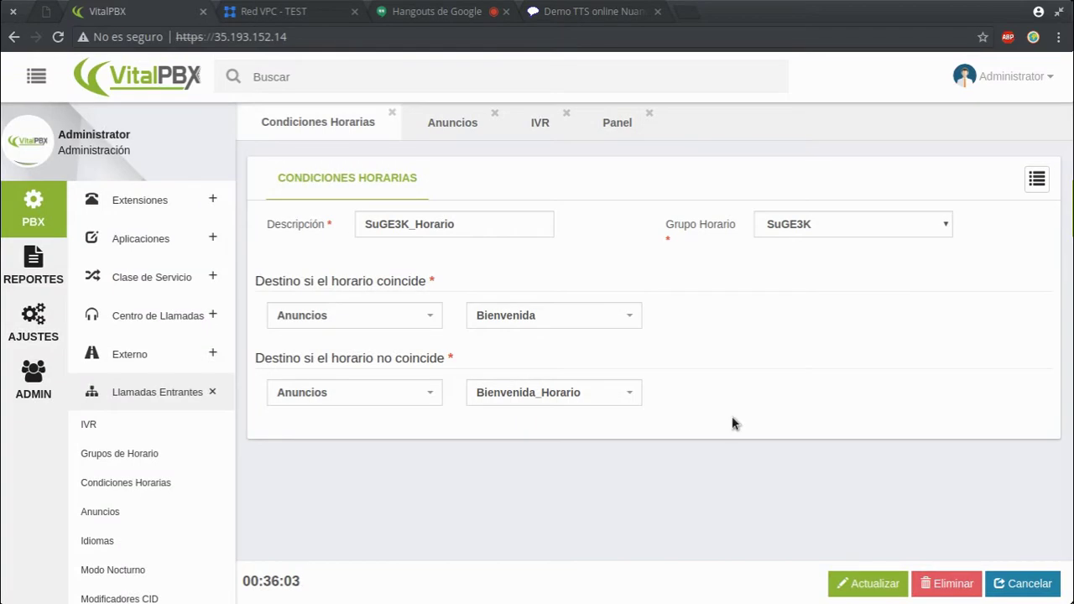
{"action": "left_click", "coordinate": [427, 313]}
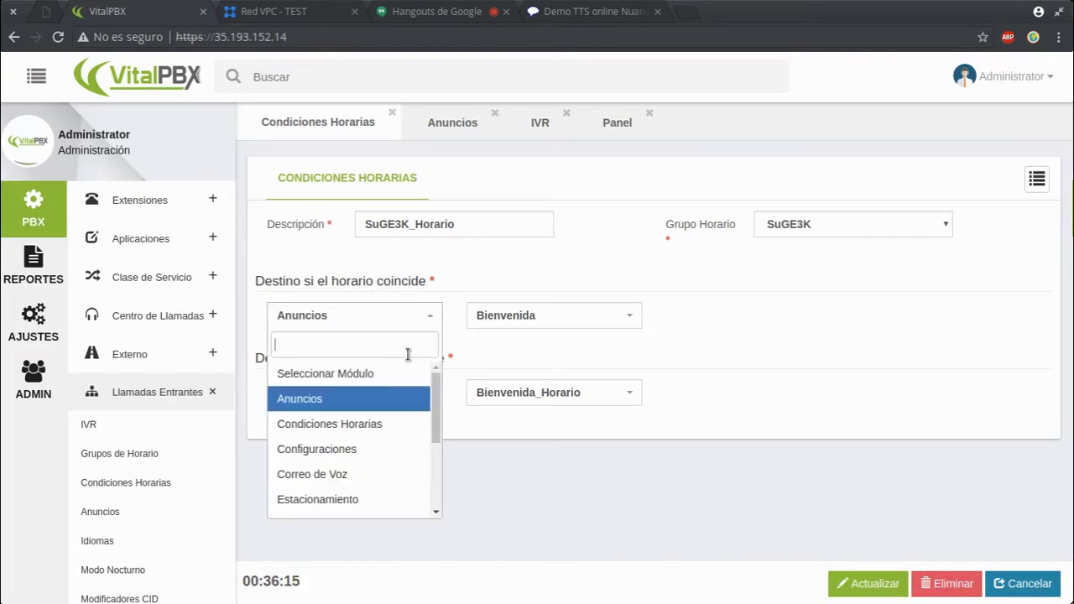
{"action": "scroll", "coordinate": [384, 463], "scroll_direction": "down", "scroll_amount": 3}
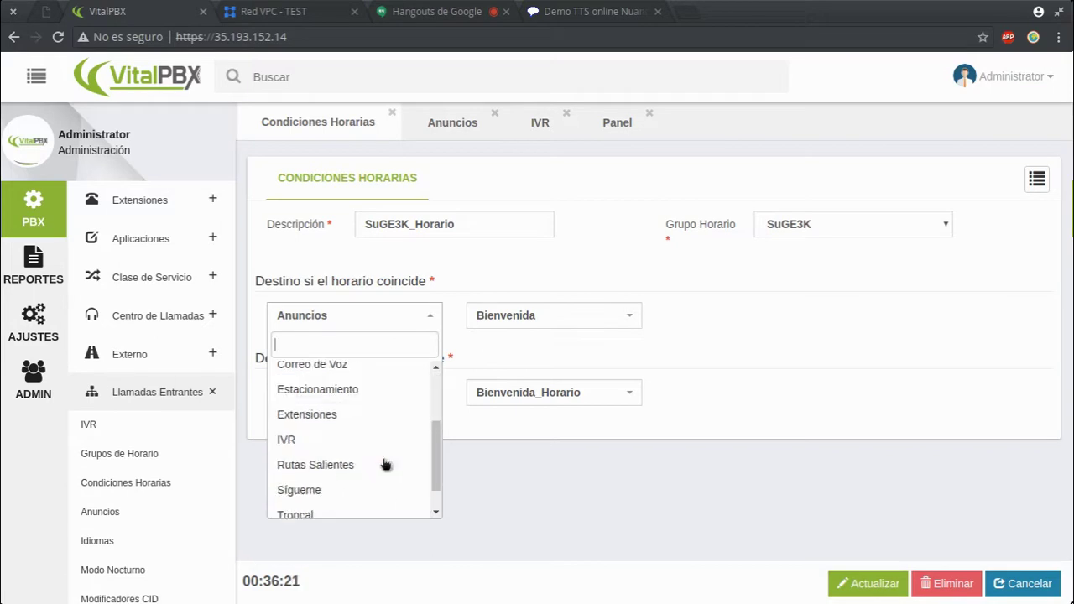
{"action": "left_click", "coordinate": [384, 406]}
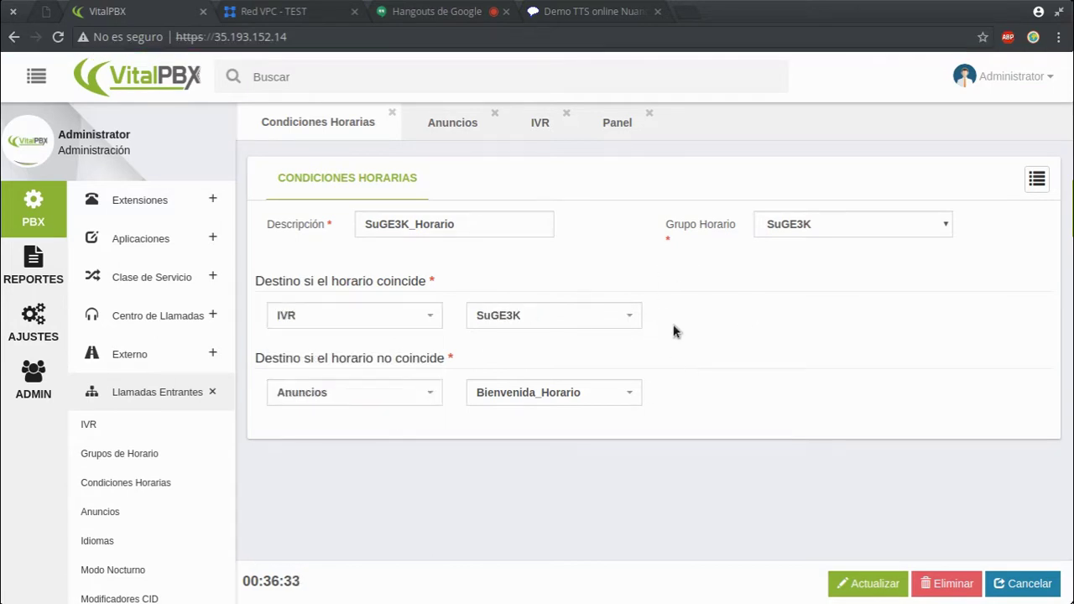
Set the time condition's Destino si el horario no coincide to the IVR SuGE3K
{"action": "left_click", "coordinate": [352, 407]}
{"action": "scroll", "coordinate": [344, 512], "scroll_direction": "down", "scroll_amount": 3}
{"action": "left_click", "coordinate": [367, 482]}
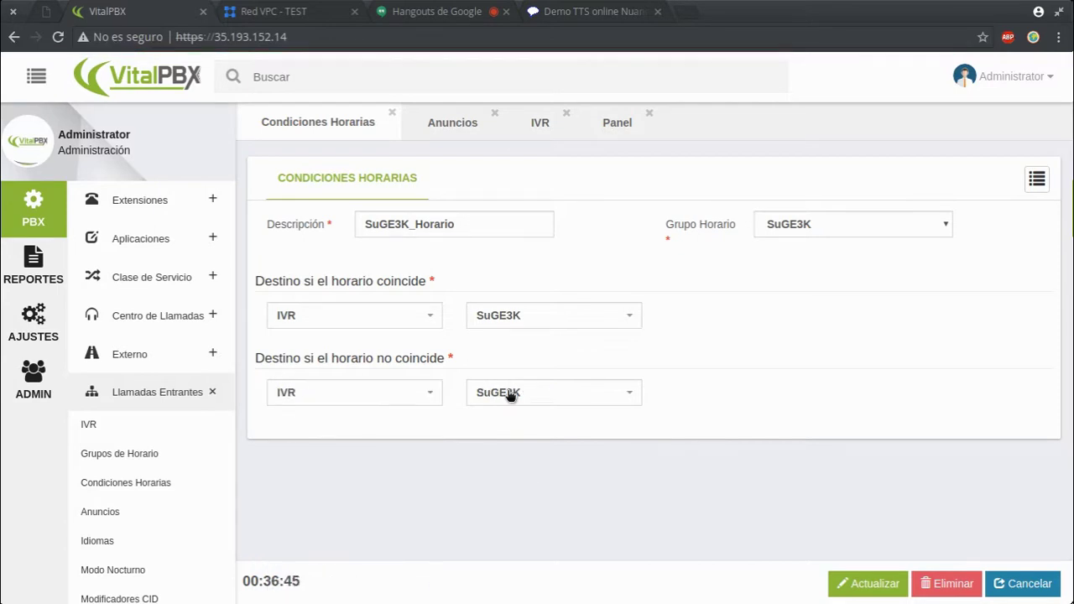
Save the SuGE3K_Horario time condition, switch to Google Hangouts and clear the phone number field
{"action": "left_click", "coordinate": [868, 584]}
{"action": "left_click", "coordinate": [441, 12]}
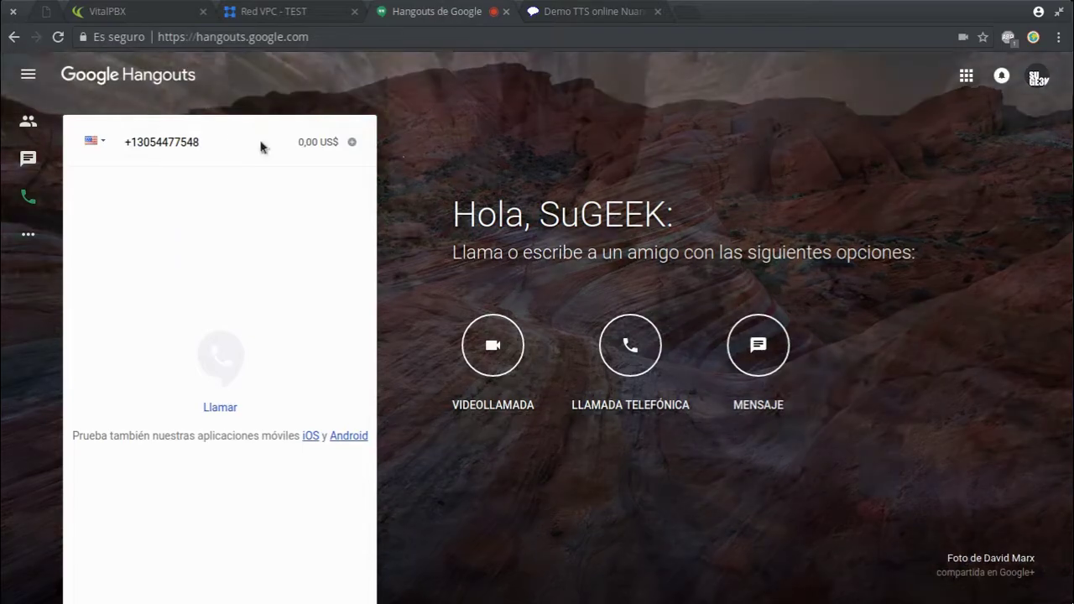
{"action": "key", "text": "ctrl+a"}
{"action": "key", "text": "BackSpace"}
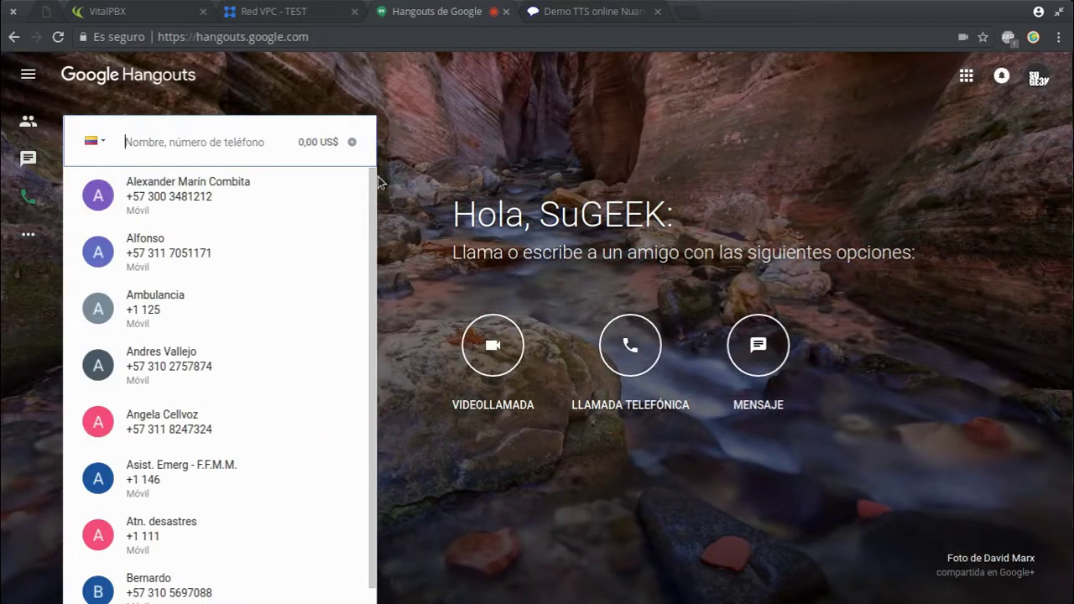
{"action": "key", "text": "ctrl+v"}
{"action": "key", "text": "ctrl+a"}
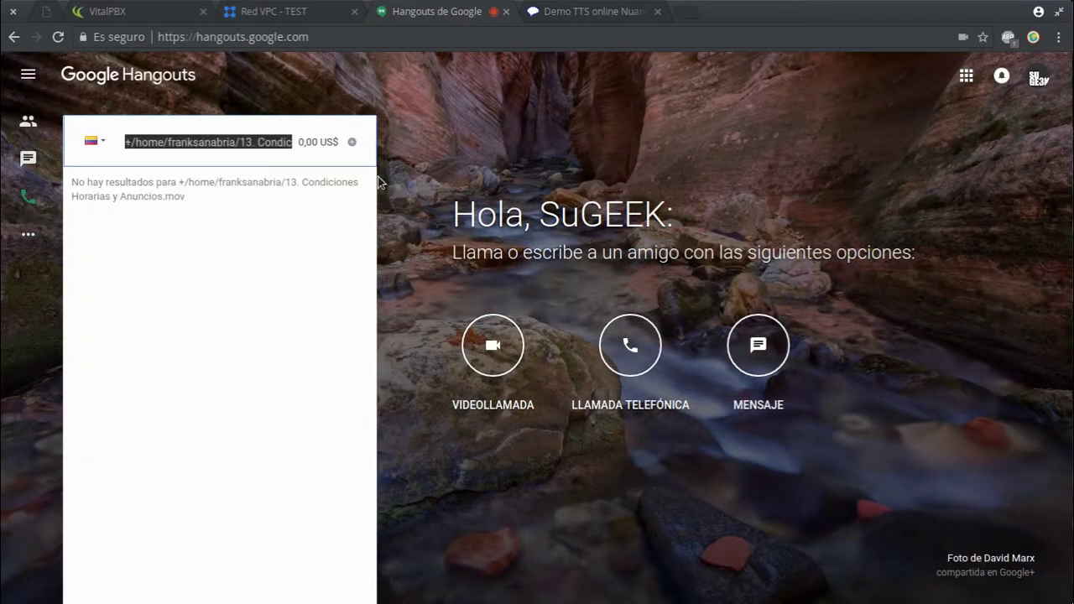
{"action": "key", "text": "BackSpace"}
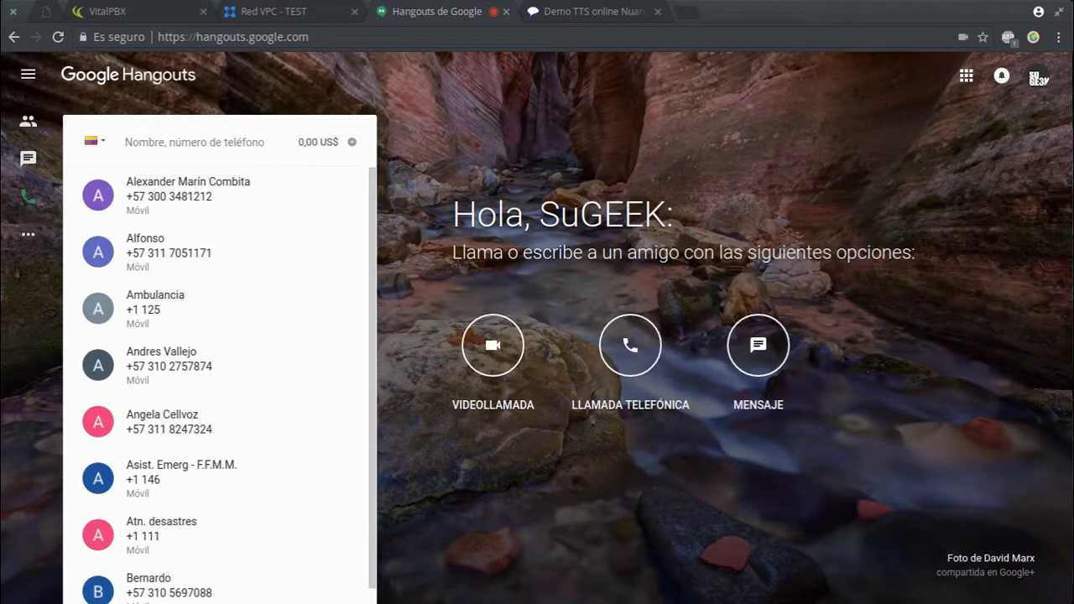
Enter the PBX's incoming phone number in Hangouts and place a test call
{"action": "left_click", "coordinate": [207, 141]}
{"action": "key", "text": "ctrl+v"}
{"action": "key", "text": "Return"}
Examine the active channels in VitalPBX's Reporte de Estado, and end the test call in Google Hangouts
{"action": "left_click", "coordinate": [138, 7]}
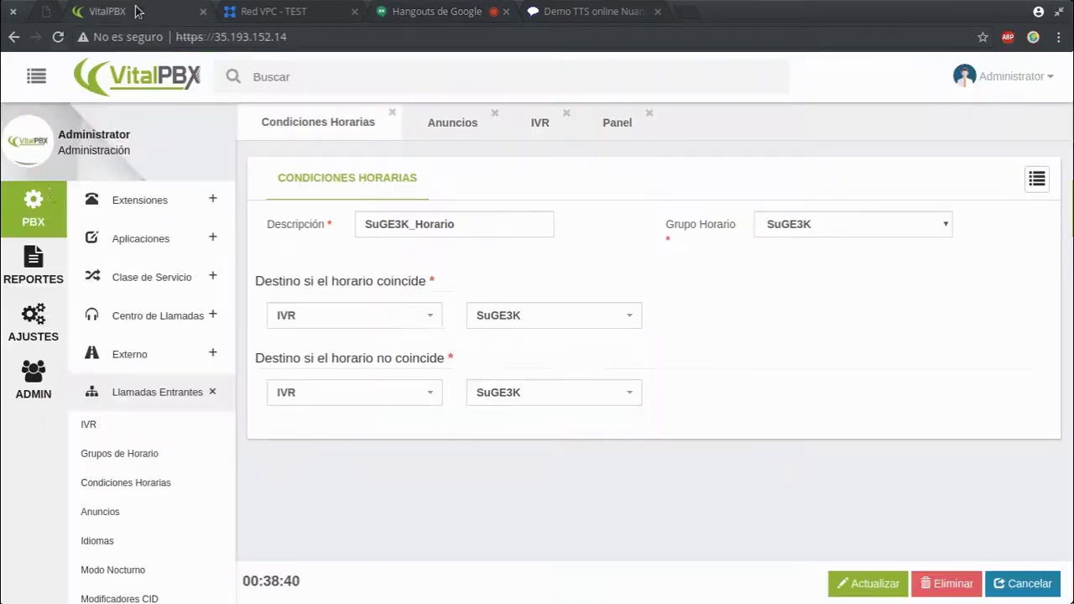
{"action": "left_click", "coordinate": [34, 264]}
{"action": "left_click", "coordinate": [145, 239]}
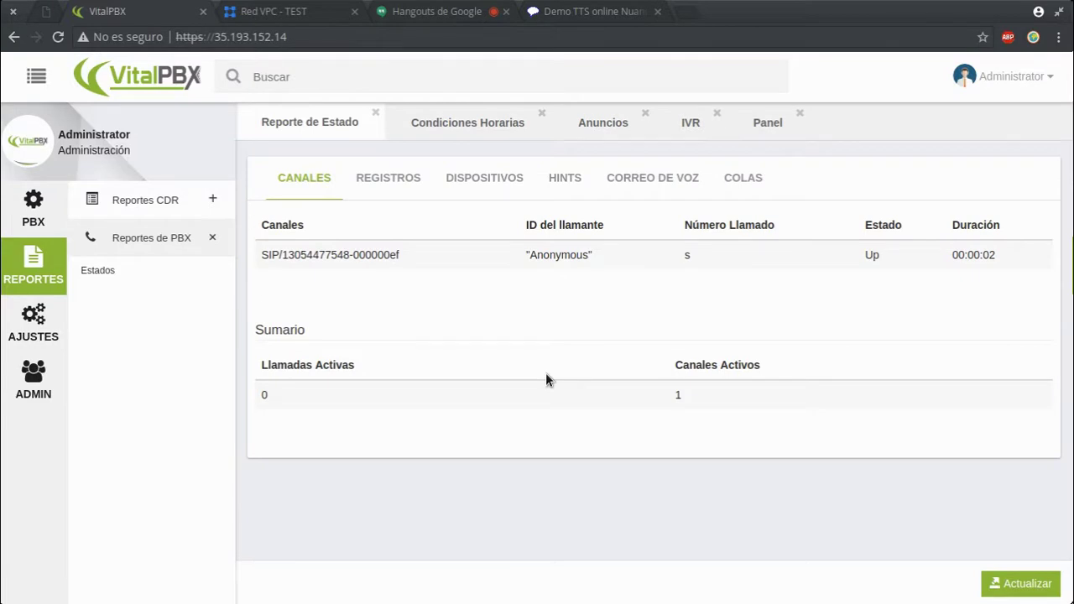
{"action": "left_click", "coordinate": [407, 12]}
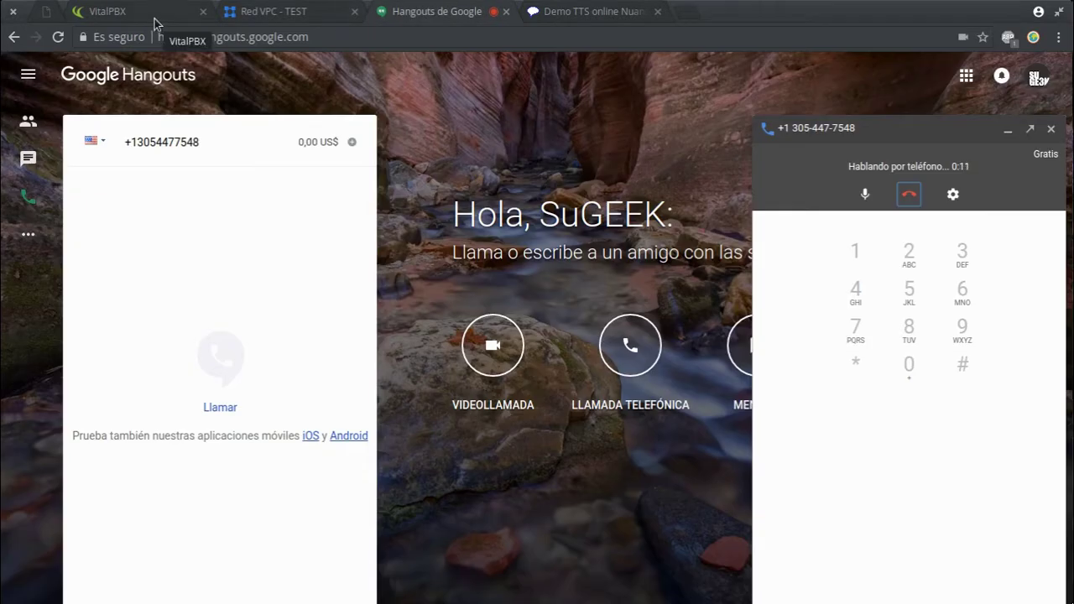
{"action": "left_click", "coordinate": [909, 196]}
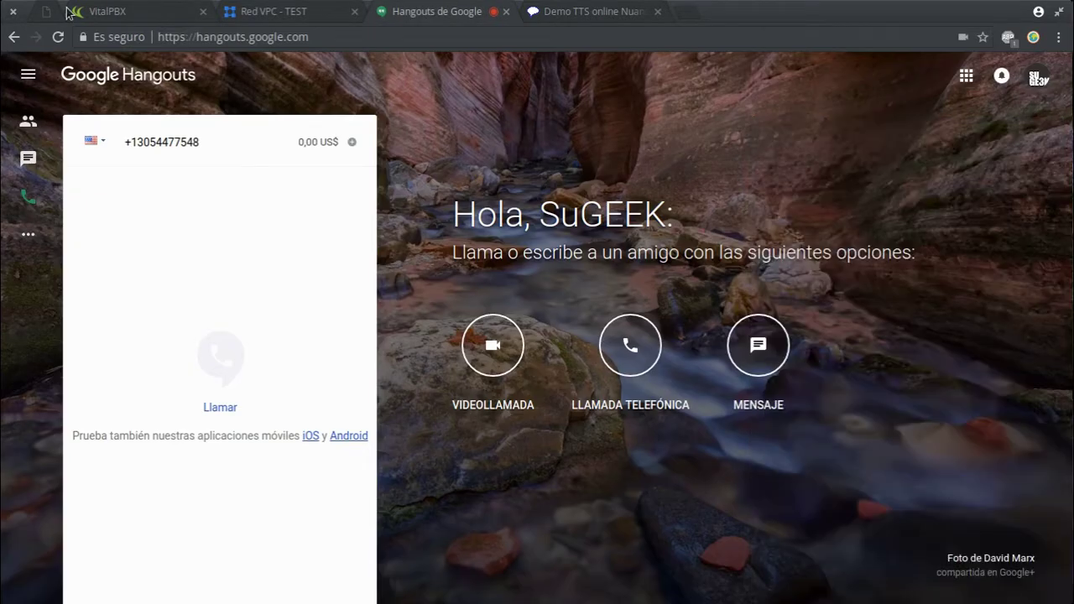
In VitalPBX, set the SuGE3K_Horario time condition's Destino si el horario coincide to the Anuncios module with Bienvenida
{"action": "left_click", "coordinate": [109, 11]}
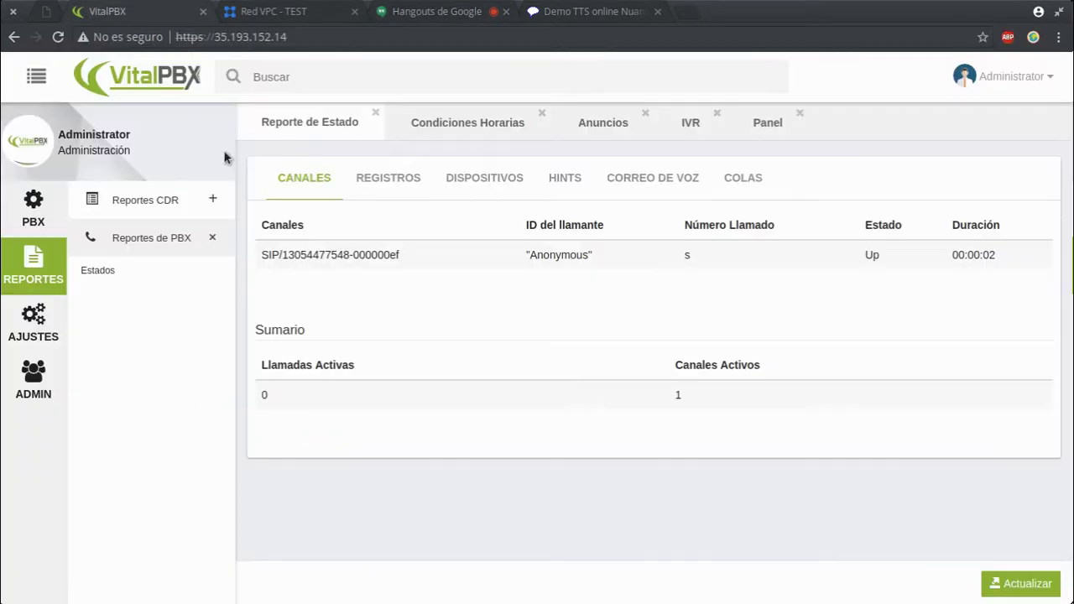
{"action": "left_click", "coordinate": [464, 123]}
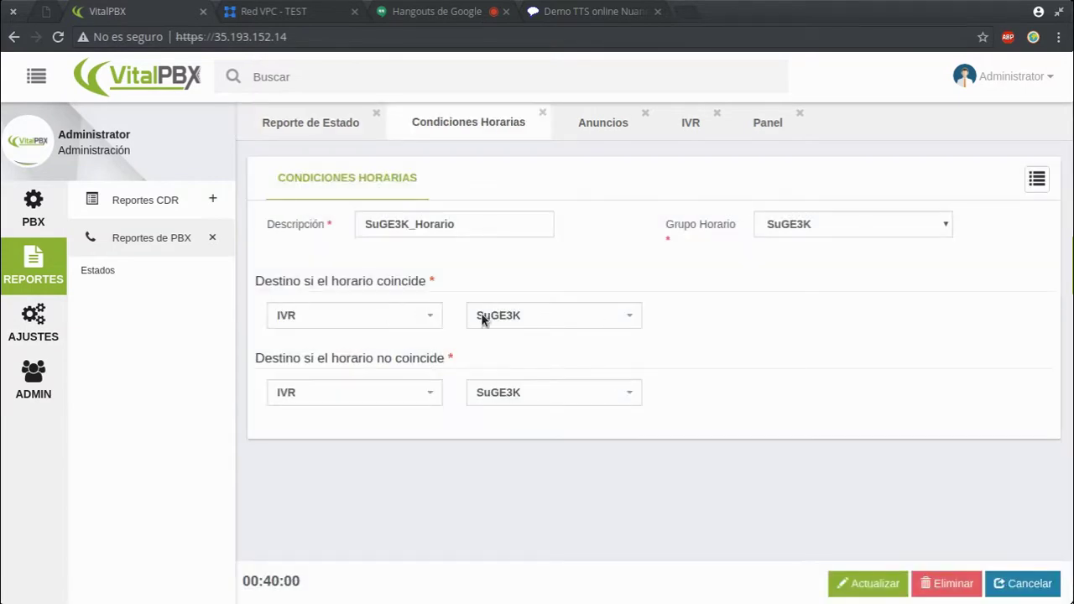
{"action": "left_click", "coordinate": [524, 317]}
{"action": "left_click", "coordinate": [407, 316]}
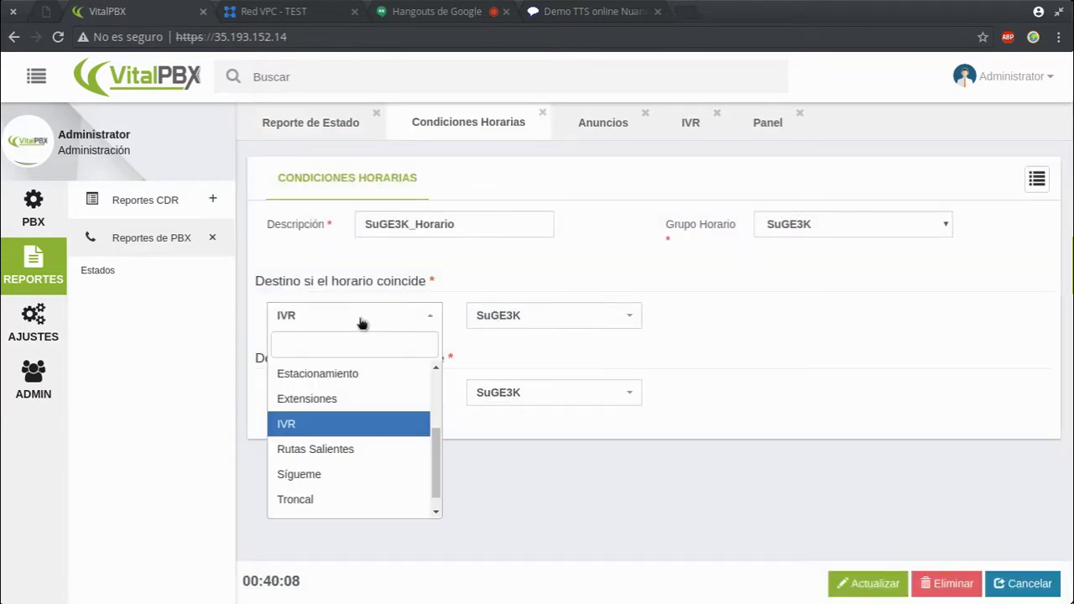
{"action": "scroll", "coordinate": [352, 398], "scroll_direction": "up", "scroll_amount": 3}
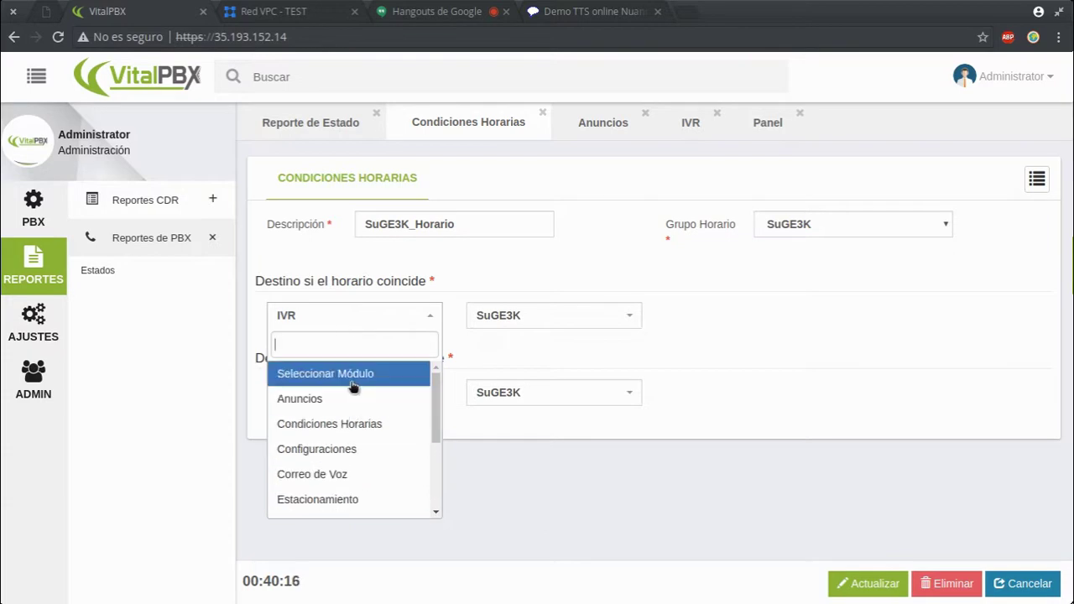
{"action": "left_click", "coordinate": [354, 397]}
{"action": "left_click", "coordinate": [561, 325]}
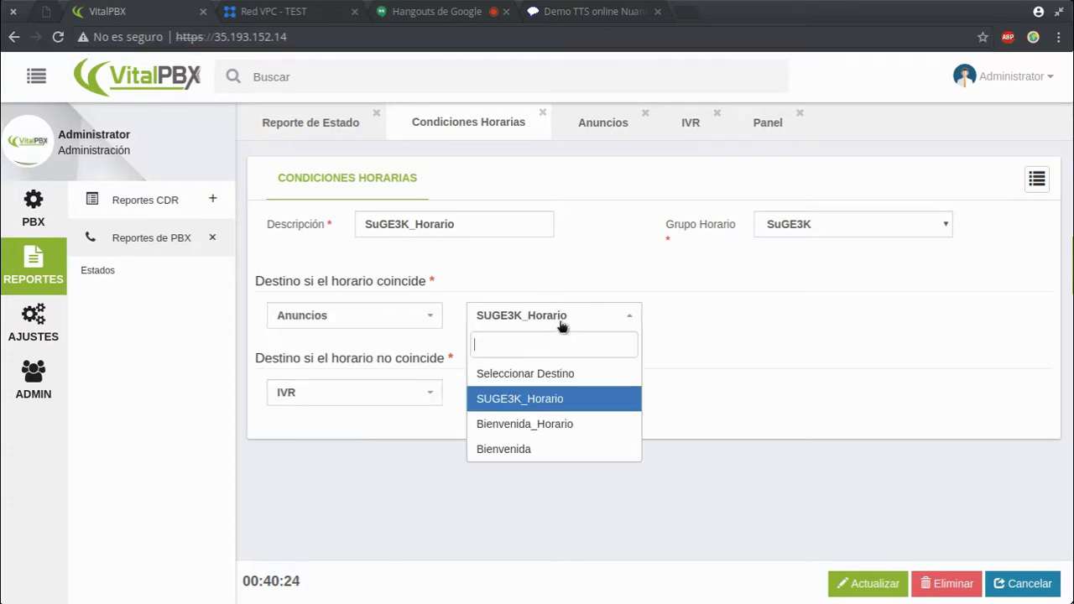
{"action": "left_click", "coordinate": [549, 449]}
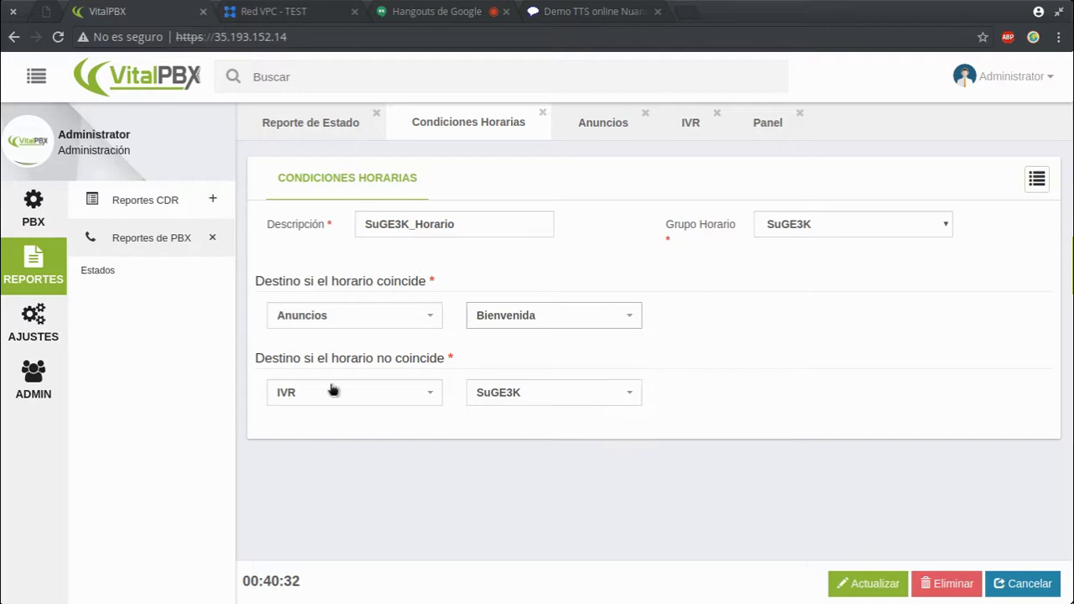
Set Destino si el horario no coincide to the Anuncios module with Bienvenida and save the time condition
{"action": "left_click", "coordinate": [337, 393]}
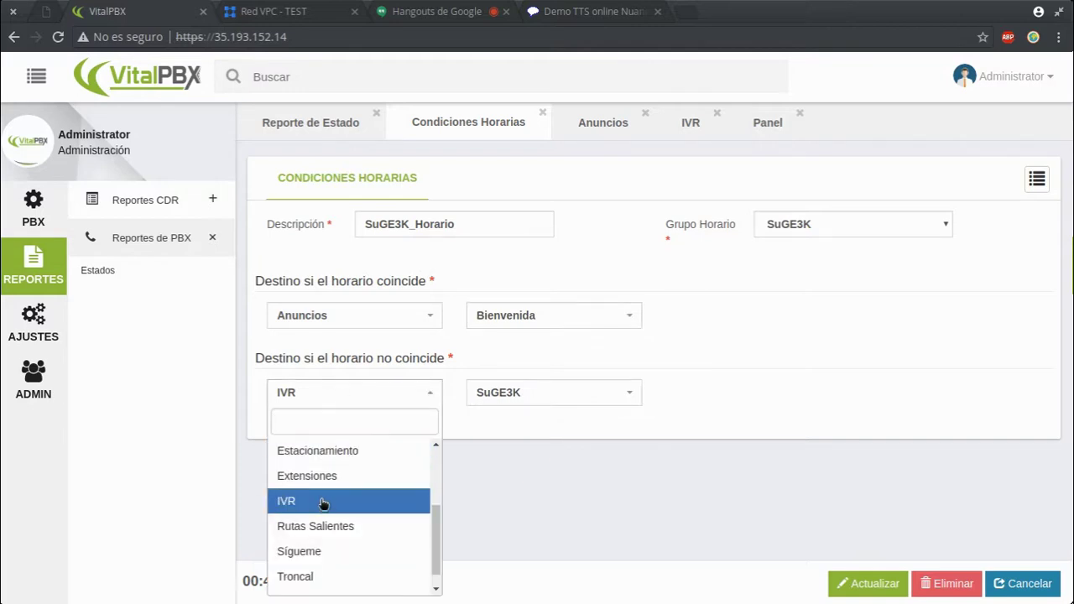
{"action": "scroll", "coordinate": [336, 528], "scroll_direction": "down", "scroll_amount": 1}
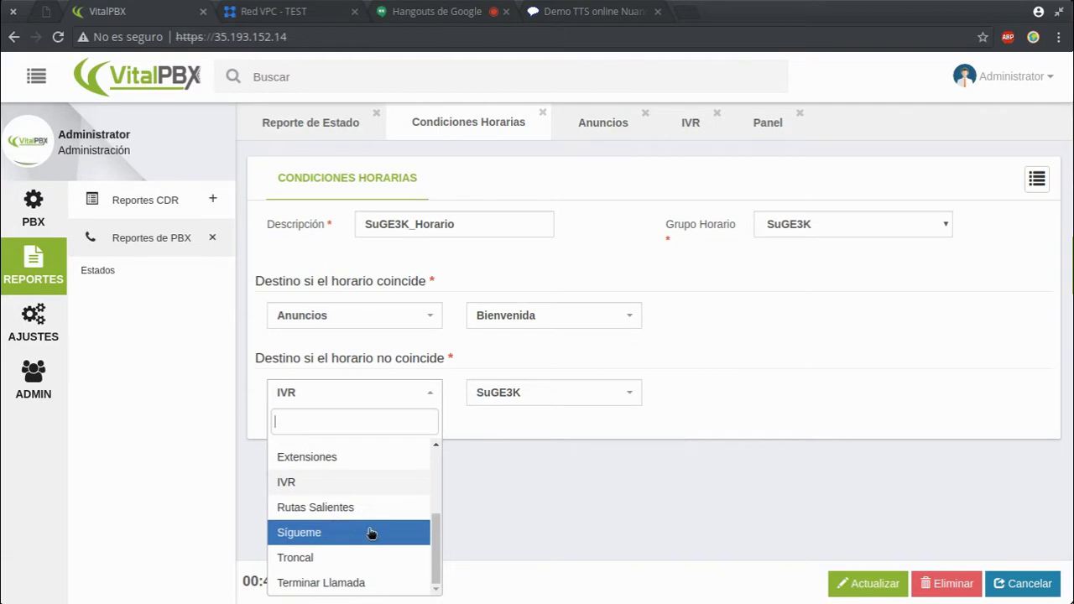
{"action": "scroll", "coordinate": [351, 512], "scroll_direction": "up", "scroll_amount": 3}
{"action": "left_click", "coordinate": [349, 478]}
{"action": "left_click", "coordinate": [587, 401]}
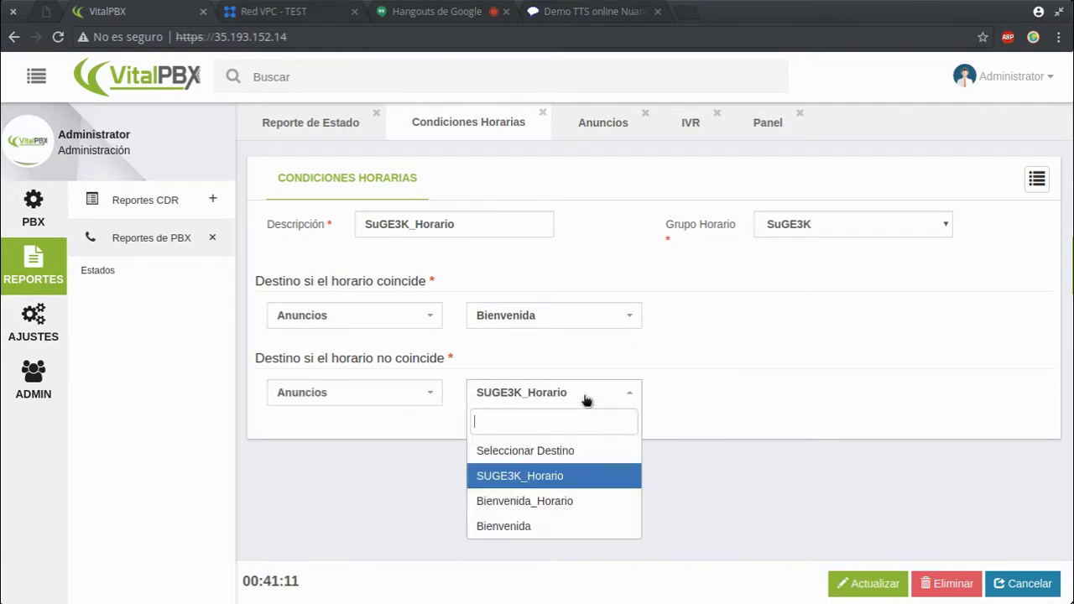
{"action": "left_click", "coordinate": [537, 522]}
{"action": "left_click", "coordinate": [869, 585]}
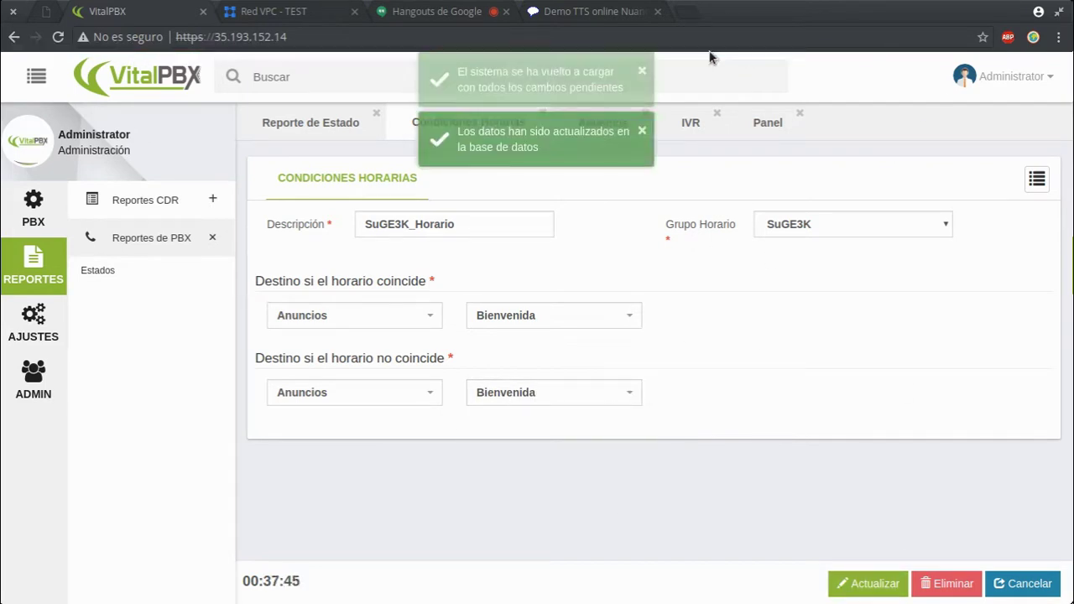
Close the open Anuncios page and reopen the Bienvenida announcement so its destination modules are reloaded
{"action": "left_click", "coordinate": [601, 121]}
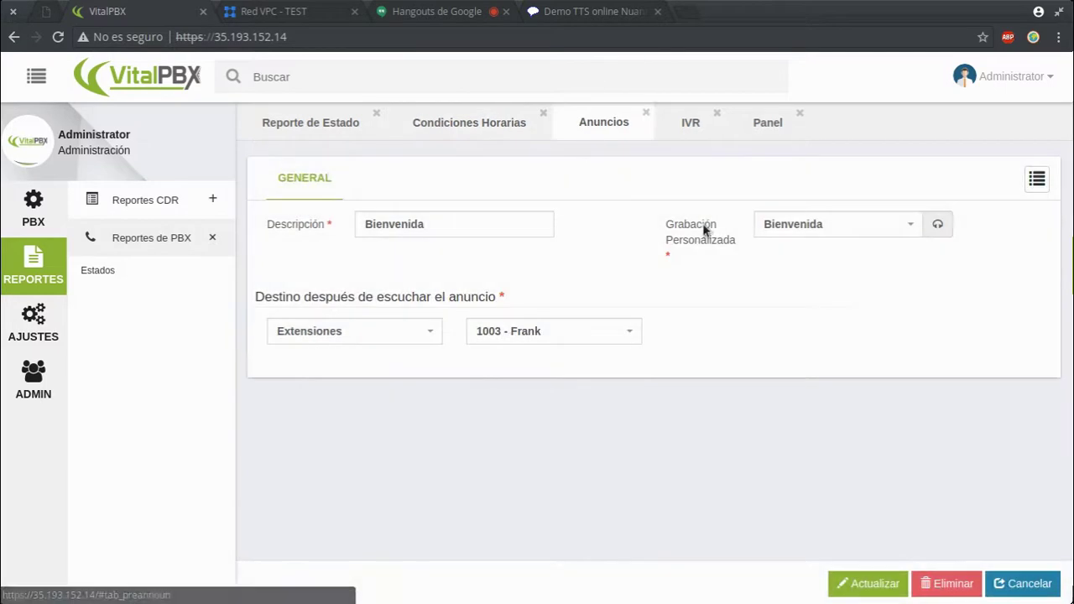
{"action": "left_click", "coordinate": [359, 337]}
{"action": "scroll", "coordinate": [363, 472], "scroll_direction": "down", "scroll_amount": 3}
{"action": "left_click", "coordinate": [719, 251]}
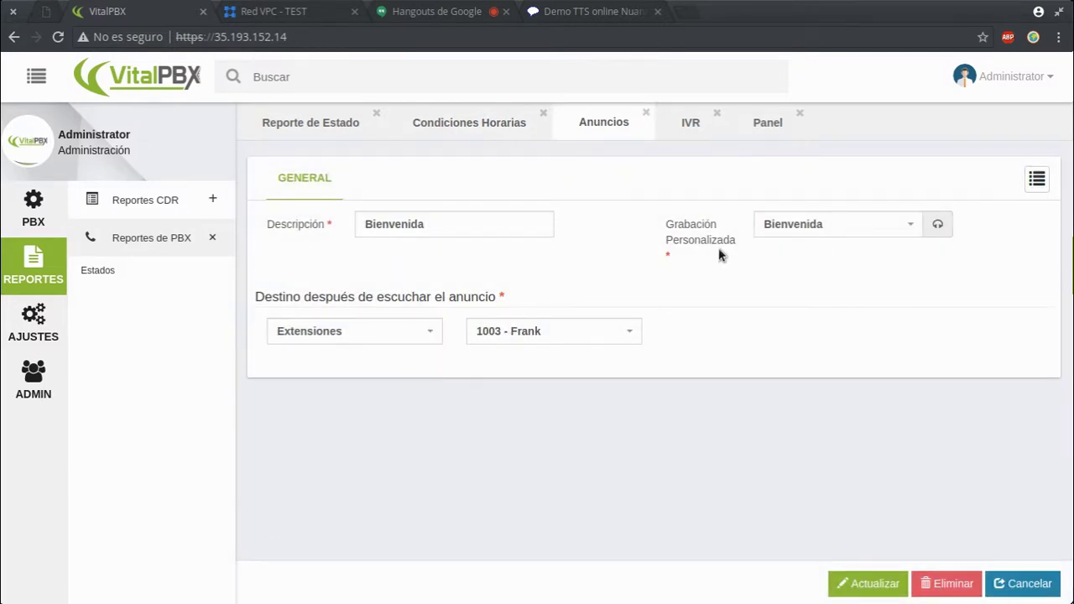
{"action": "left_click", "coordinate": [646, 112]}
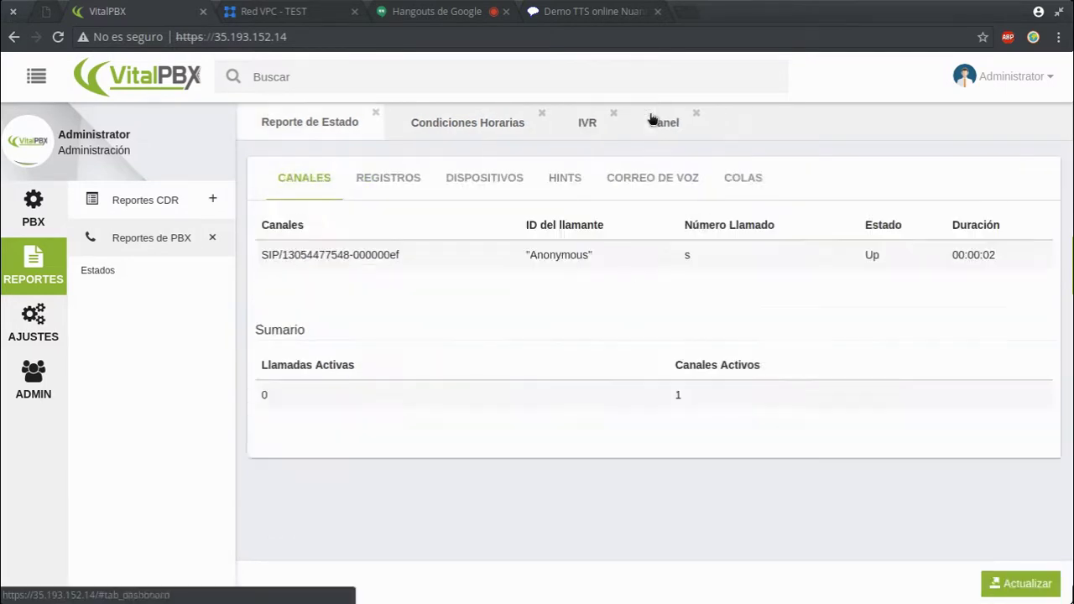
{"action": "left_click", "coordinate": [47, 213]}
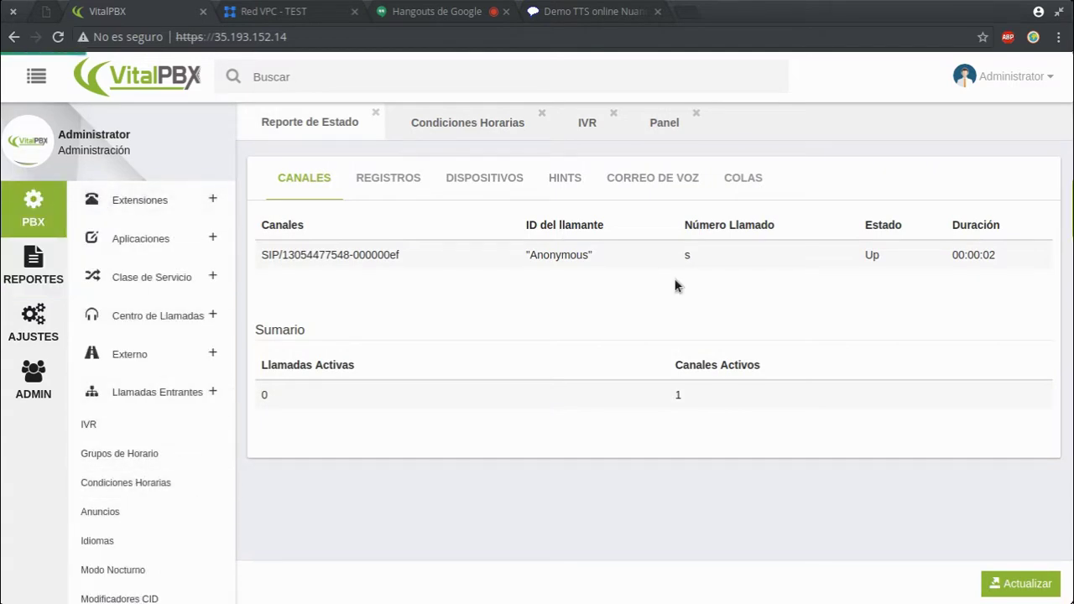
{"action": "left_click", "coordinate": [1035, 178]}
{"action": "left_click", "coordinate": [982, 151]}
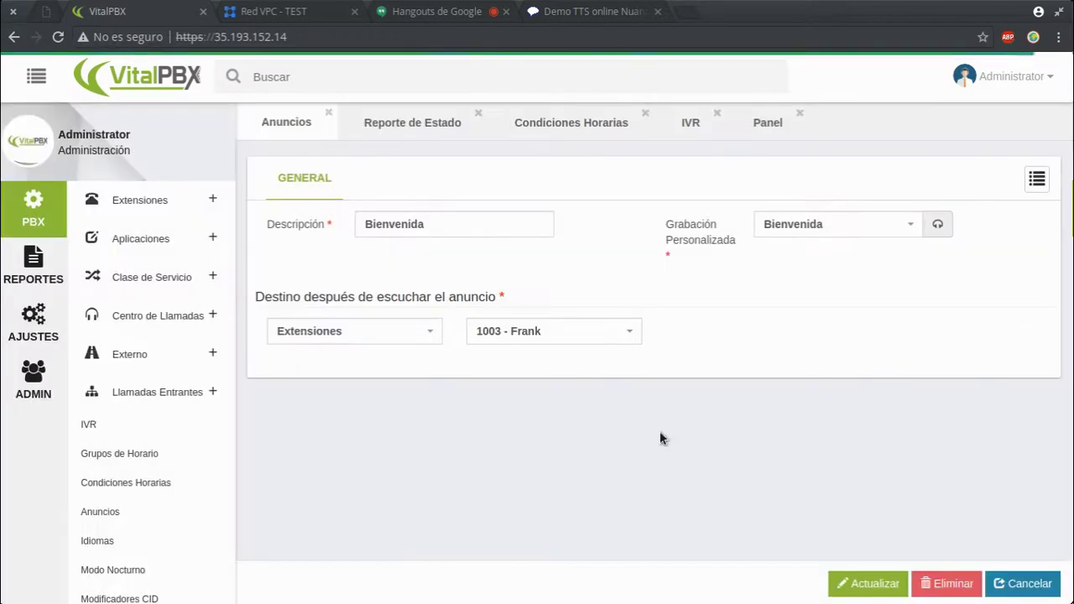
Set the Bienvenida announcement's Destino después de escuchar el anuncio to the IVR SuGE3K and save it
{"action": "left_click", "coordinate": [420, 332]}
{"action": "scroll", "coordinate": [349, 490], "scroll_direction": "down", "scroll_amount": 3}
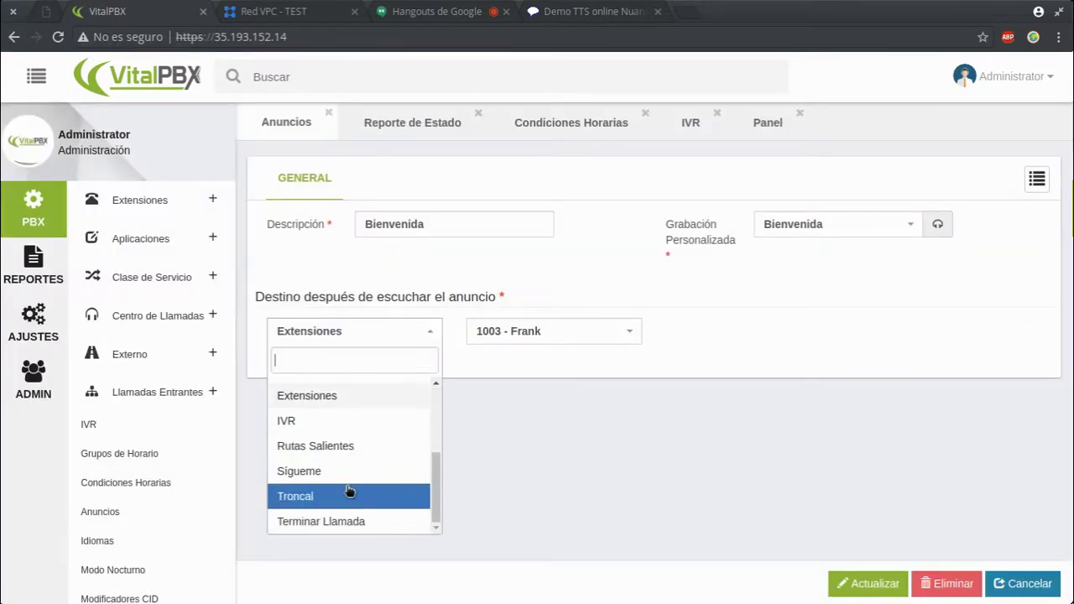
{"action": "left_click", "coordinate": [370, 420]}
{"action": "left_click", "coordinate": [602, 326]}
{"action": "left_click", "coordinate": [867, 583]}
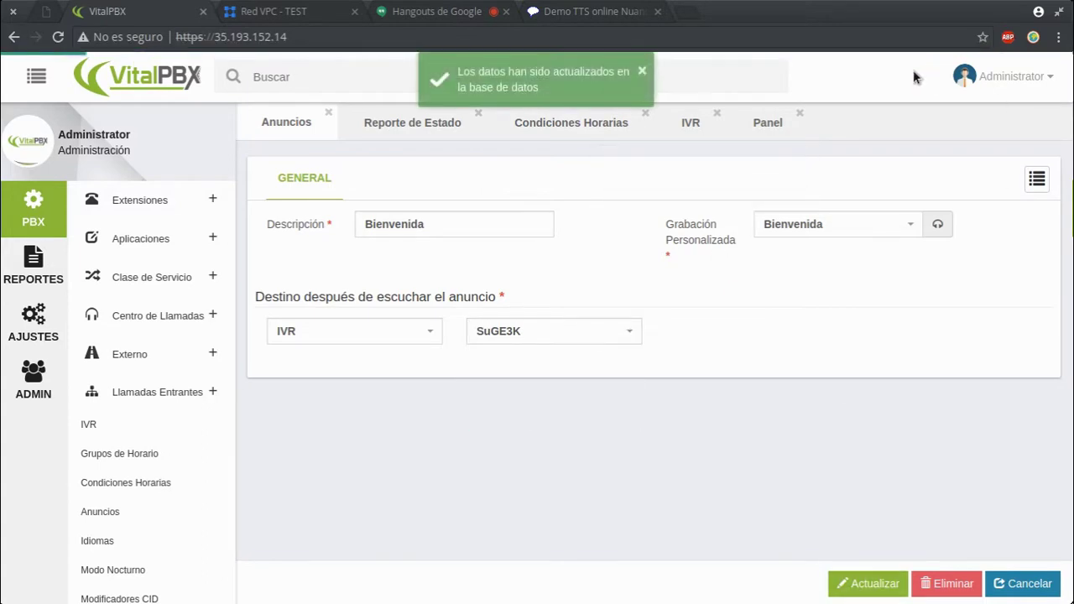
Switch to Google Hangouts and call the PBX's incoming phone number again
{"action": "left_click", "coordinate": [438, 10]}
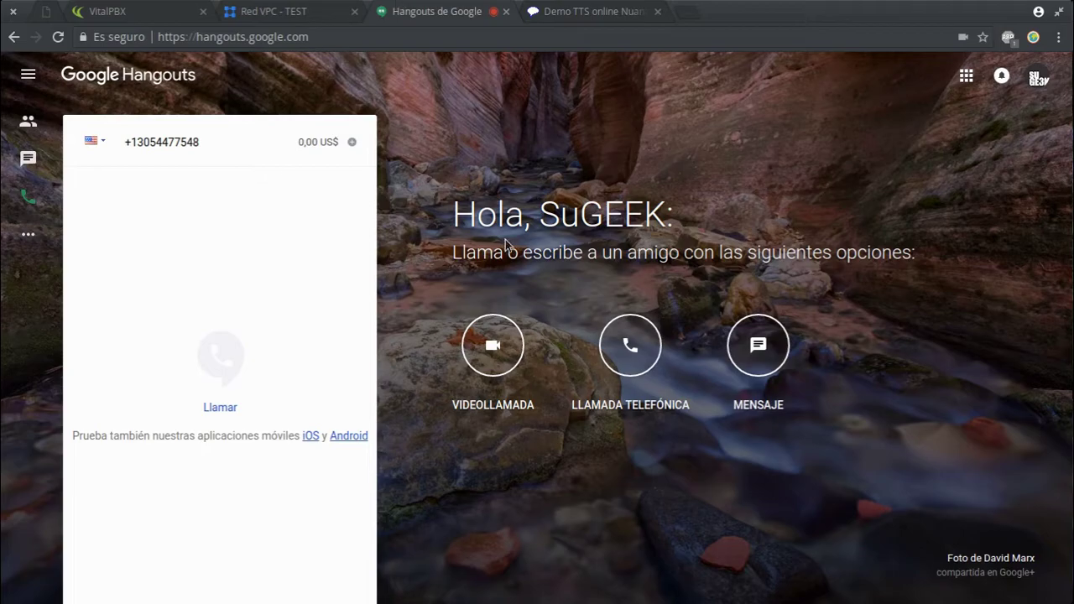
{"action": "left_click", "coordinate": [198, 154]}
{"action": "key", "text": "ctrl+v"}
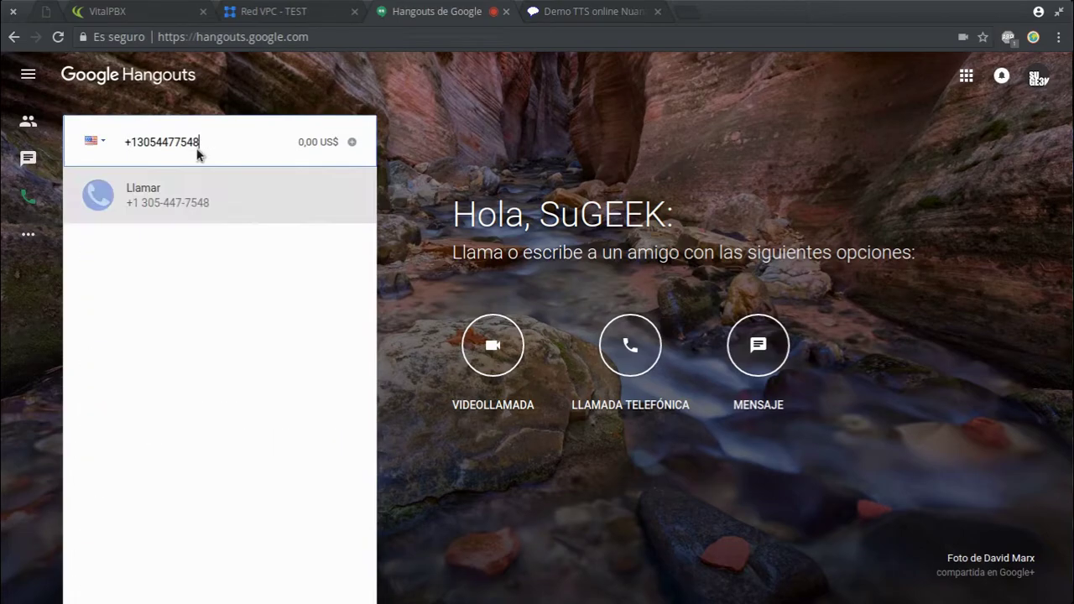
{"action": "key", "text": "Return"}
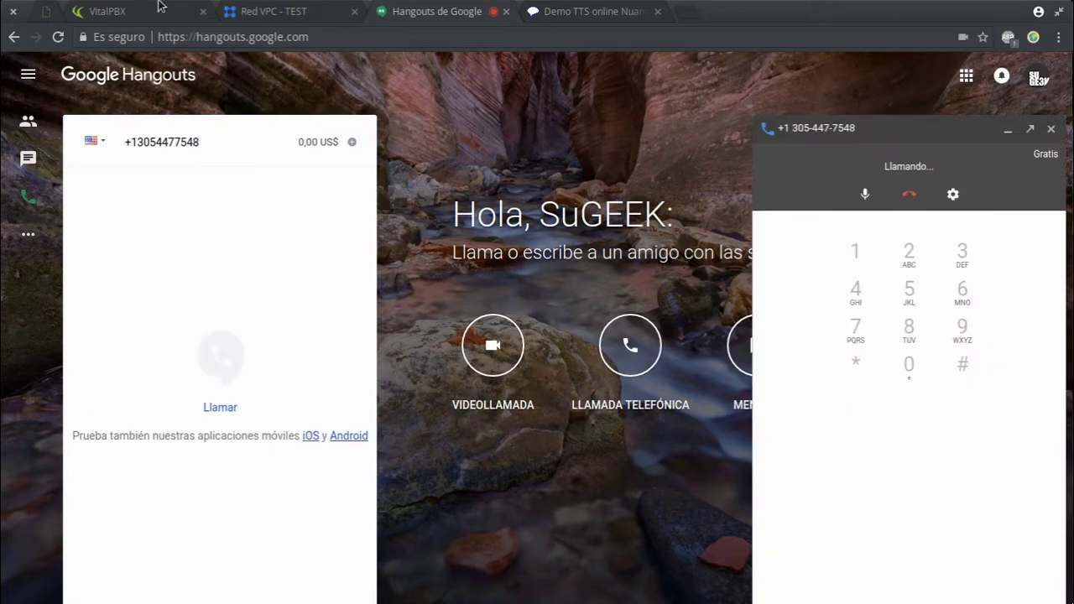
Refresh VitalPBX's Reporte de Estado and examine the channel of the ongoing call
{"action": "left_click", "coordinate": [126, 11]}
{"action": "left_click", "coordinate": [437, 128]}
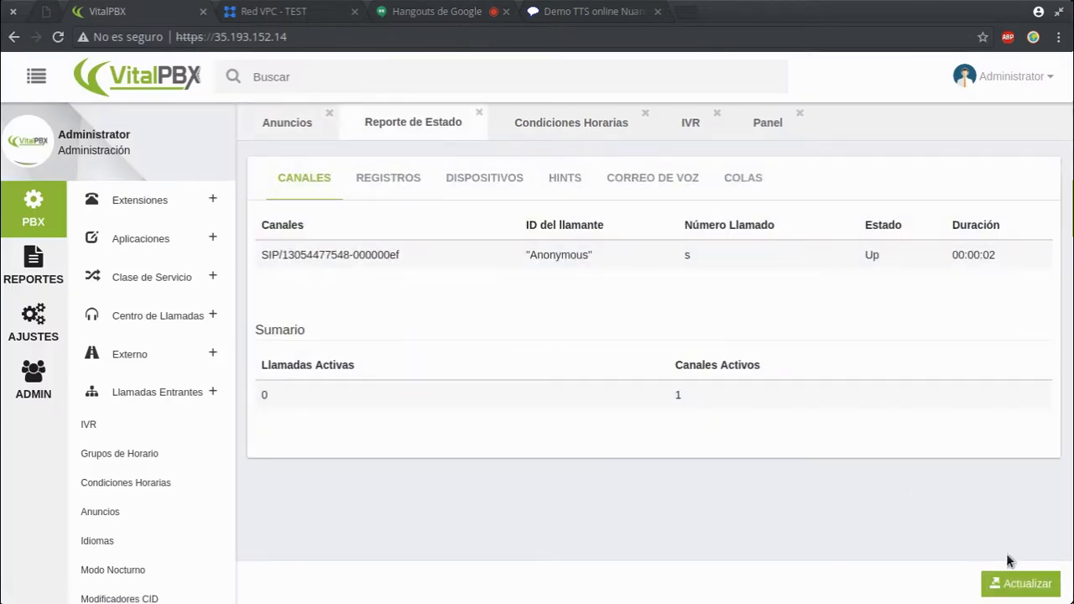
{"action": "left_click", "coordinate": [1007, 582]}
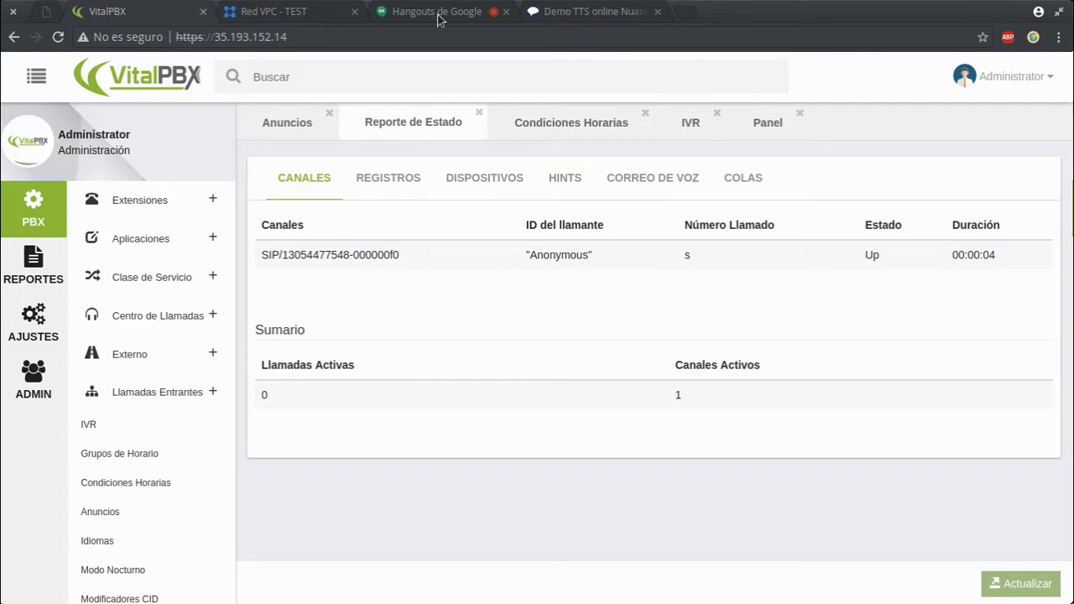
Choose option 2 in the Hangouts call to the IVR and answer the incoming call in Yate Client
{"action": "left_click", "coordinate": [587, 10]}
{"action": "left_click", "coordinate": [406, 13]}
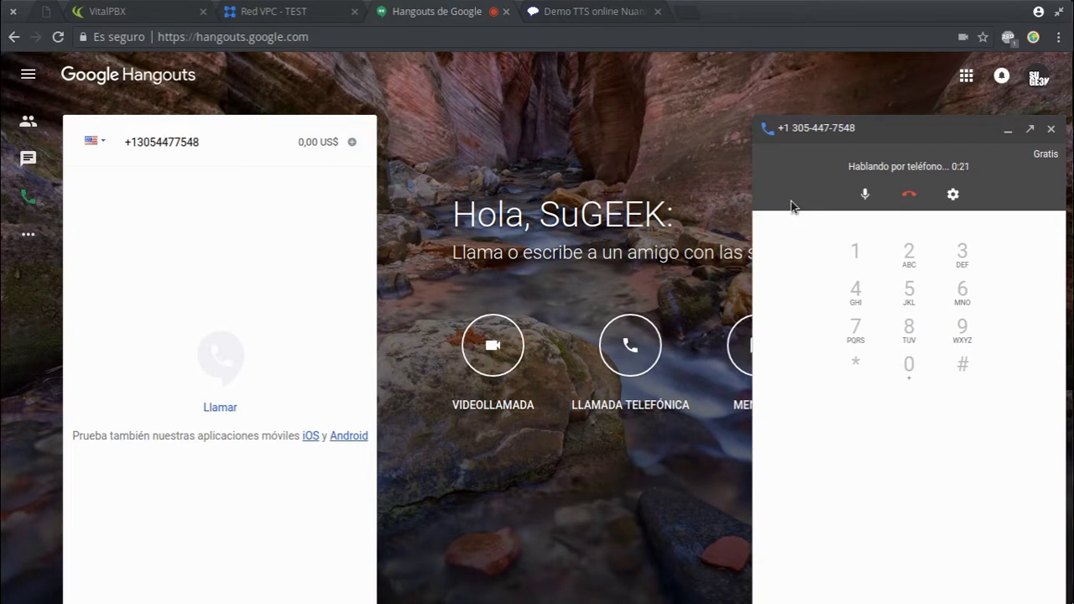
{"action": "left_click", "coordinate": [909, 252]}
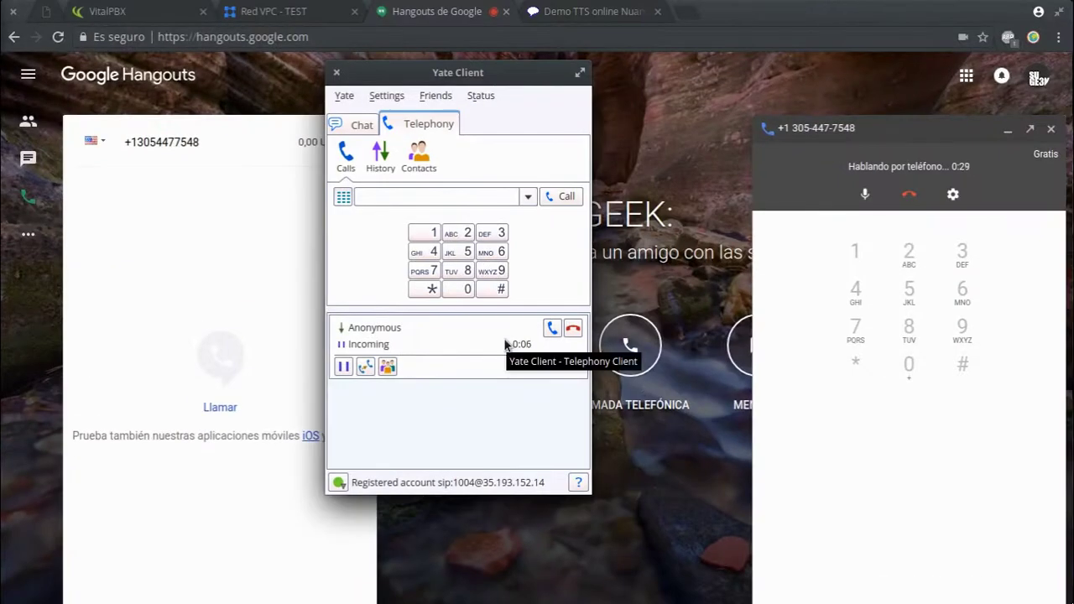
{"action": "left_click", "coordinate": [553, 330]}
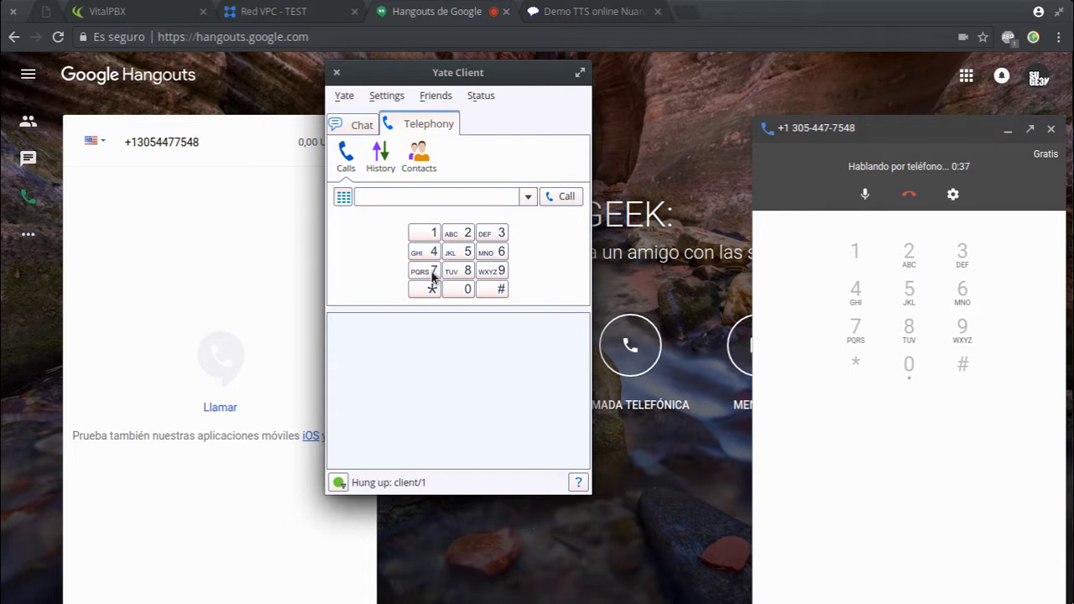
End the IVR test call in Google Hangouts and switch back to VitalPBX
{"action": "left_click", "coordinate": [909, 196]}
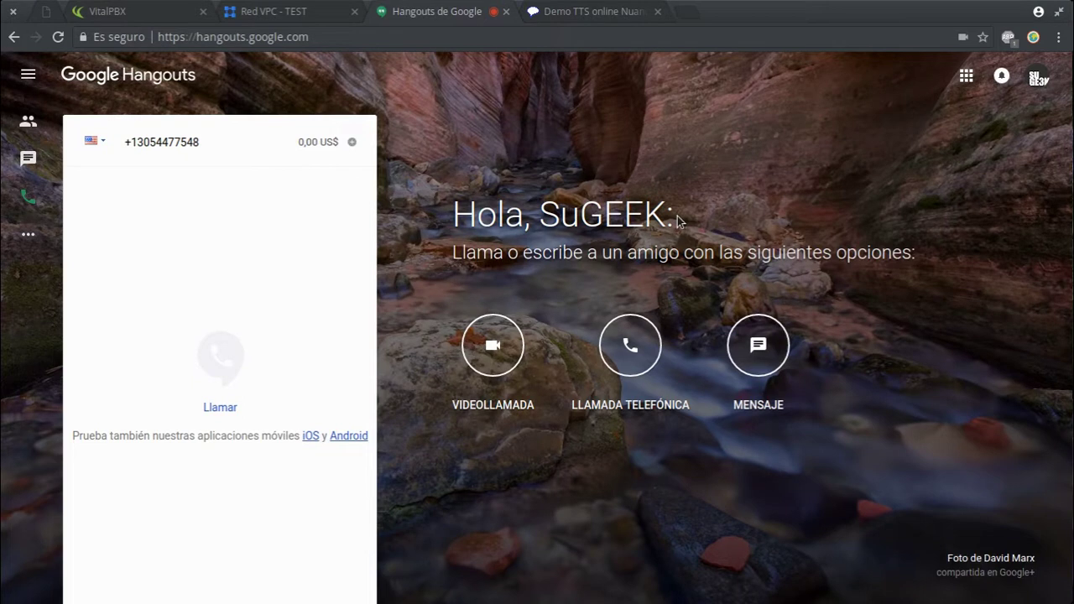
{"action": "left_click", "coordinate": [159, 13]}
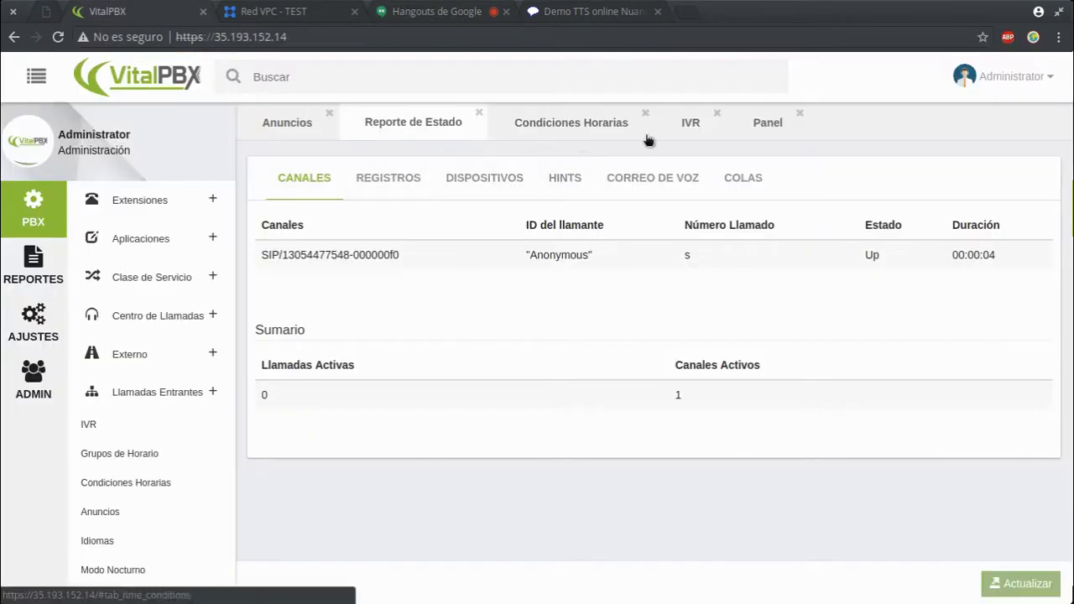
Open the saved SuGE3K IVR and examine its general settings, including the descriptions of the instructions message and the invalid-retry message
{"action": "left_click", "coordinate": [671, 130]}
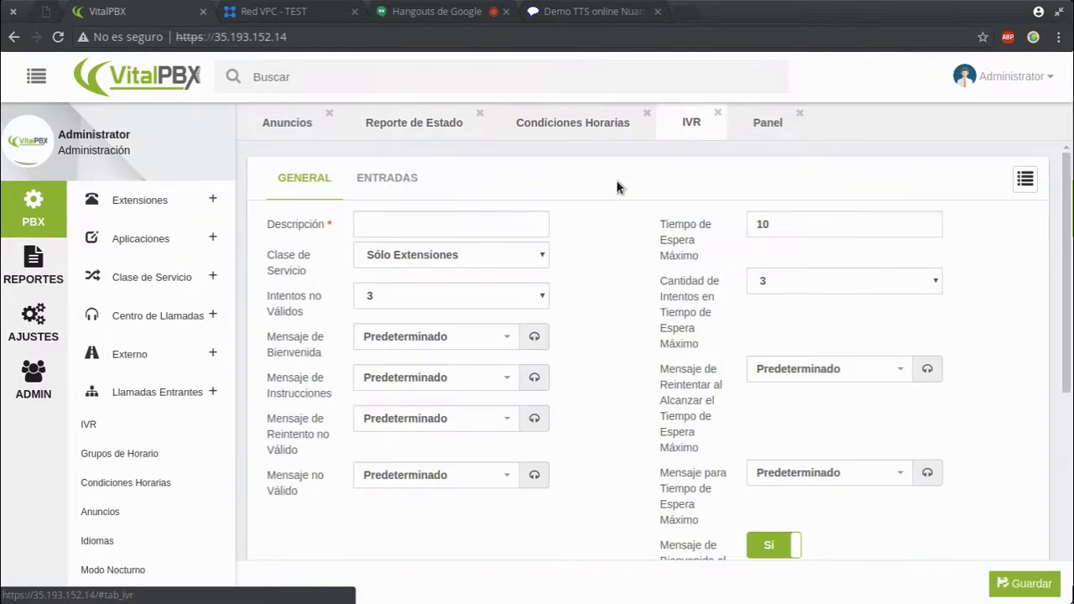
{"action": "left_click", "coordinate": [405, 178]}
{"action": "left_click", "coordinate": [1037, 179]}
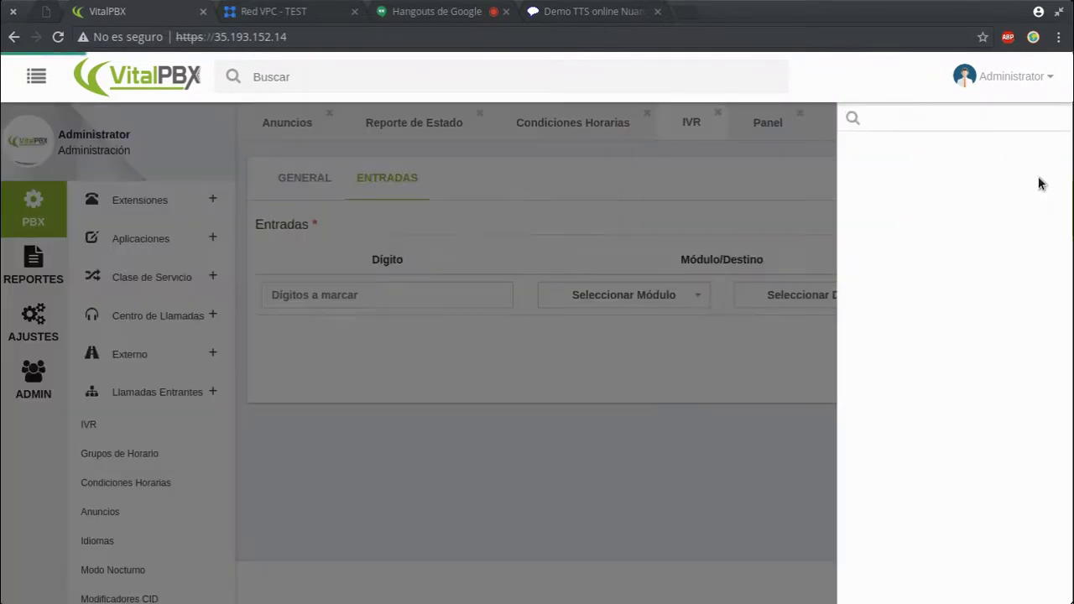
{"action": "left_click", "coordinate": [940, 170]}
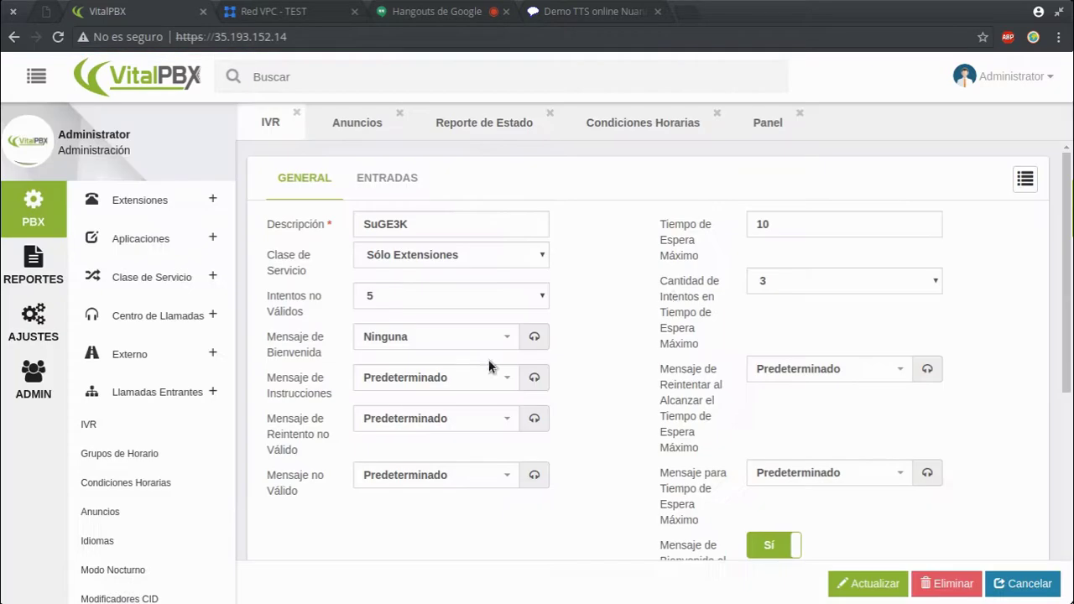
{"action": "mouse_move", "coordinate": [340, 384]}
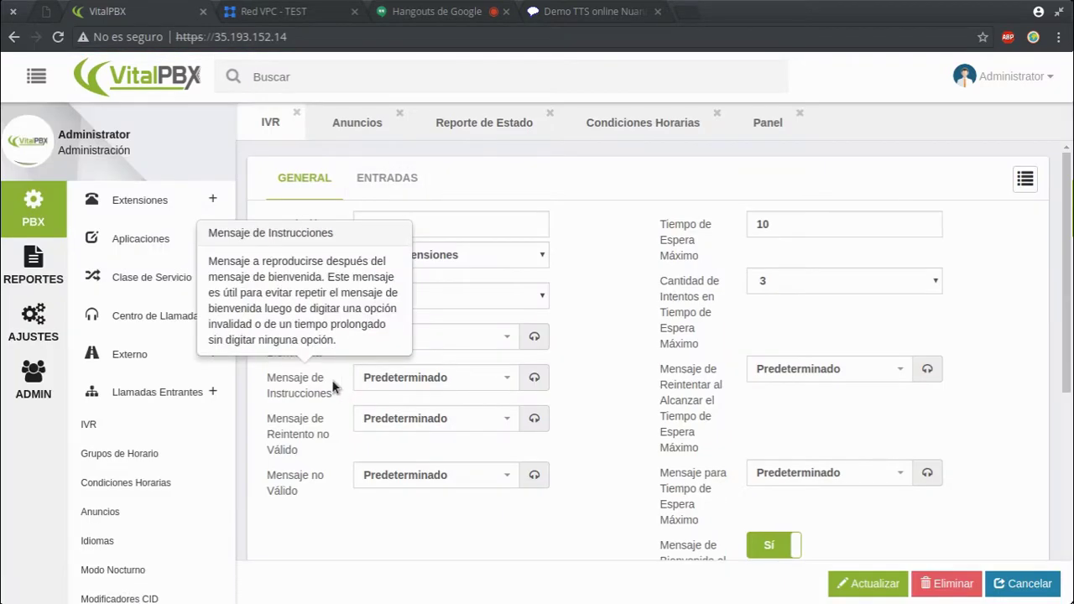
{"action": "mouse_move", "coordinate": [283, 435]}
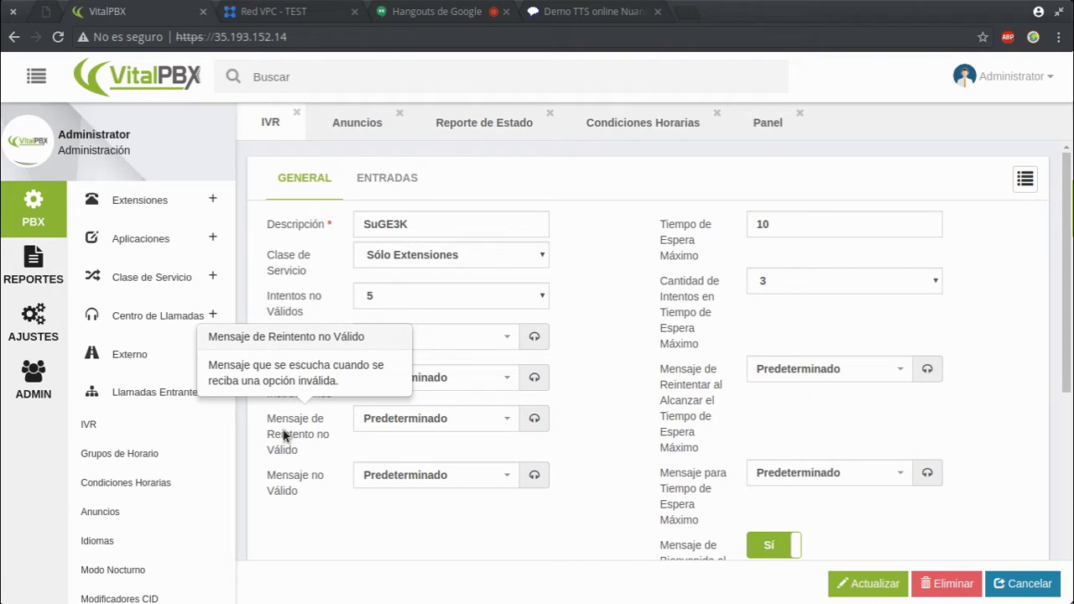
Switch to the Nuance Vocalizer Expressive demo page and read its note about the text length limit and background music
{"action": "left_click", "coordinate": [603, 7]}
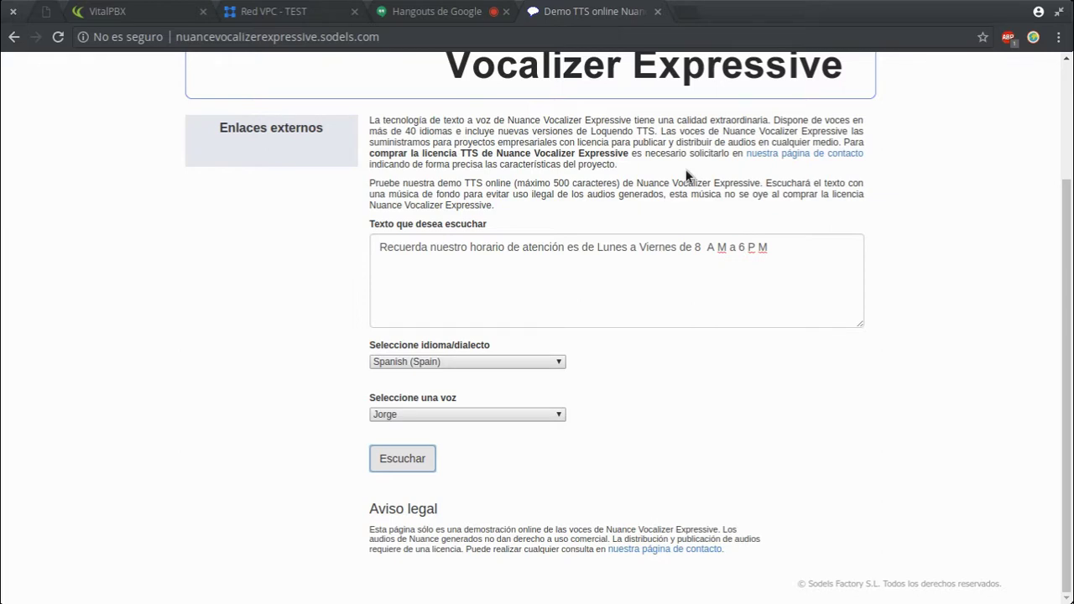
{"action": "scroll", "coordinate": [463, 124], "scroll_direction": "up", "scroll_amount": 3}
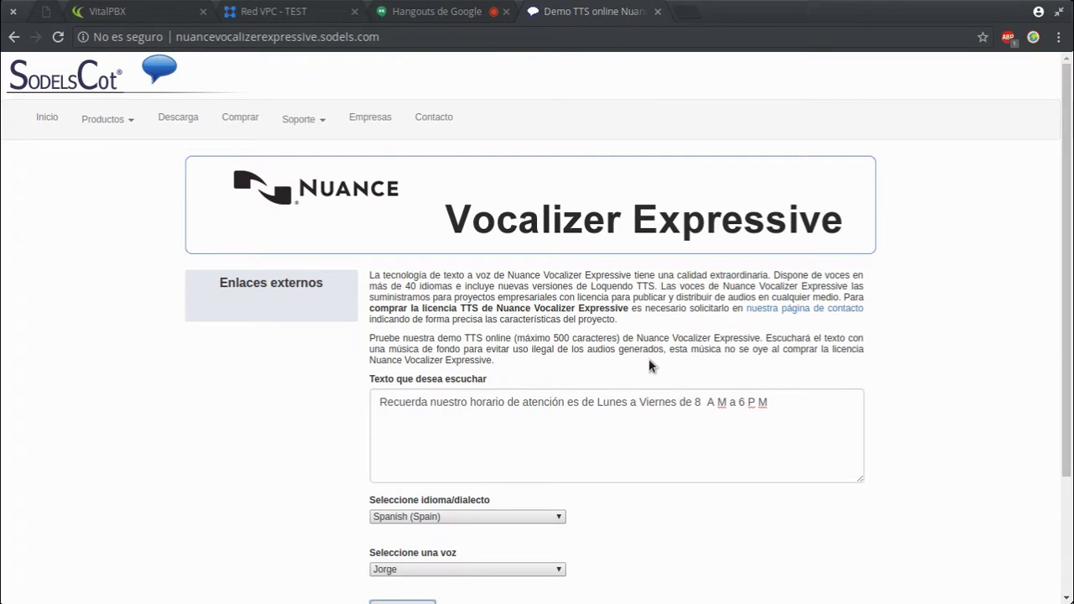
{"action": "left_click_drag", "start_coordinate": [369, 338], "coordinate": [737, 351]}
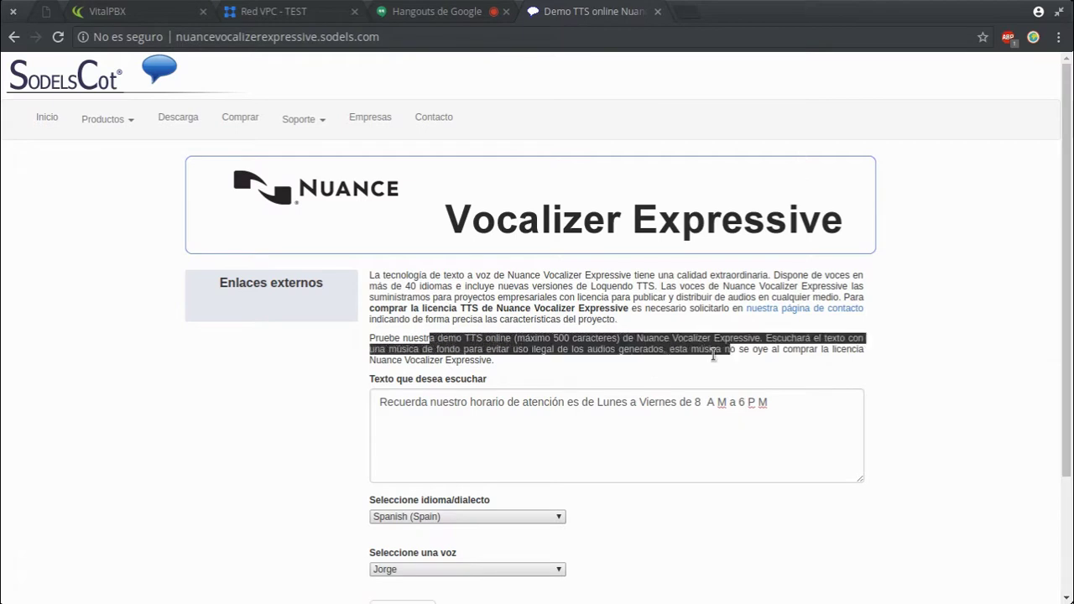
{"action": "left_click", "coordinate": [683, 363]}
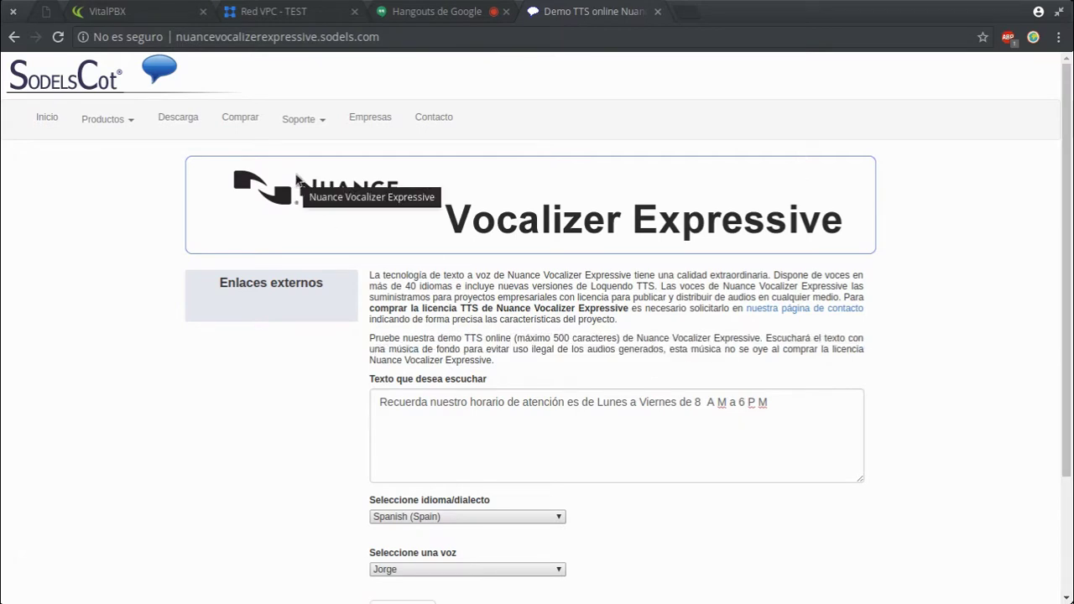
{"action": "left_click", "coordinate": [438, 10]}
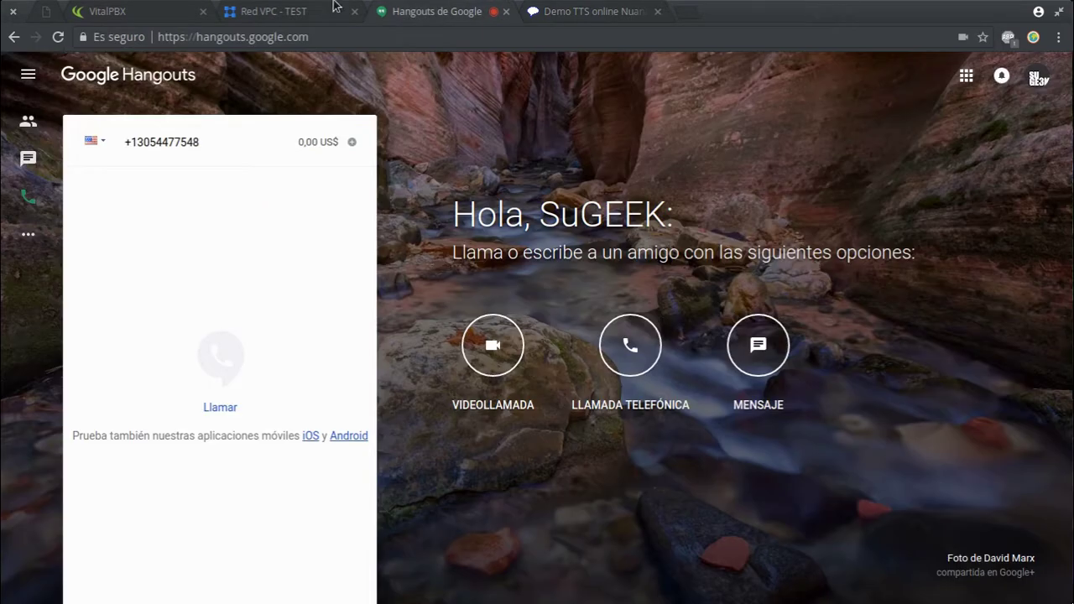
{"action": "left_click", "coordinate": [560, 8]}
{"action": "left_click", "coordinate": [401, 13]}
{"action": "left_click", "coordinate": [259, 14]}
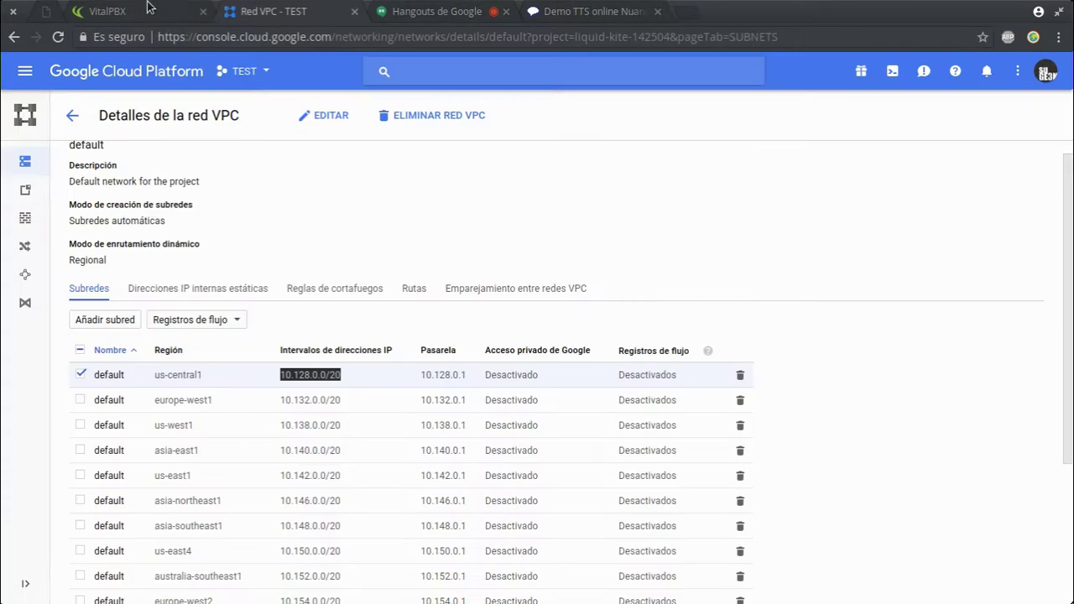
Return to VitalPBX, examine the destination modules available for digit 1 of the SuGE3K IVR, and close the record without changes
{"action": "left_click", "coordinate": [148, 13]}
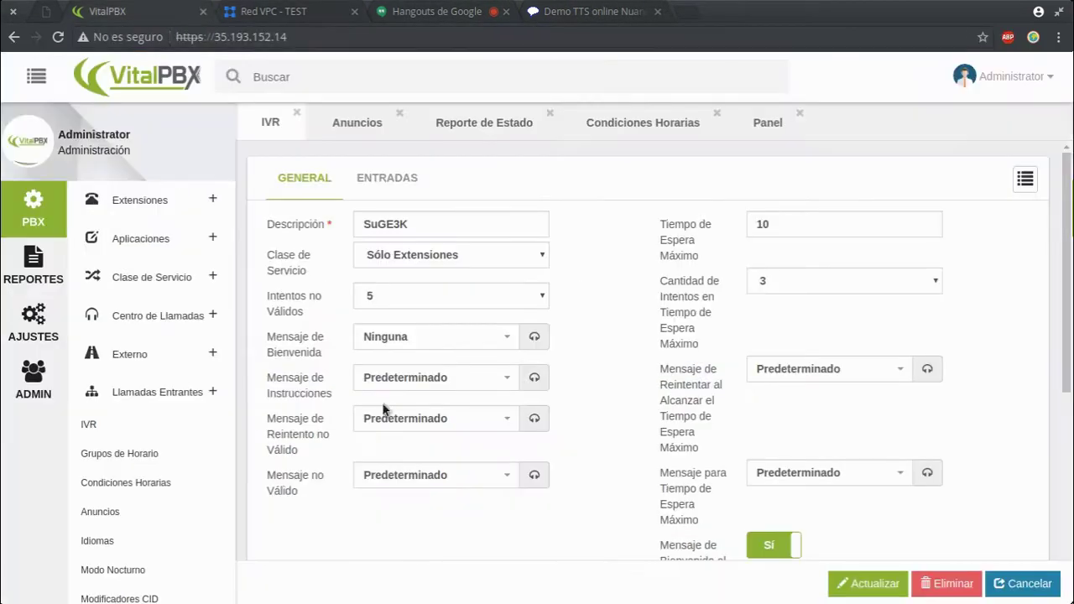
{"action": "left_click", "coordinate": [420, 190]}
{"action": "left_click", "coordinate": [686, 302]}
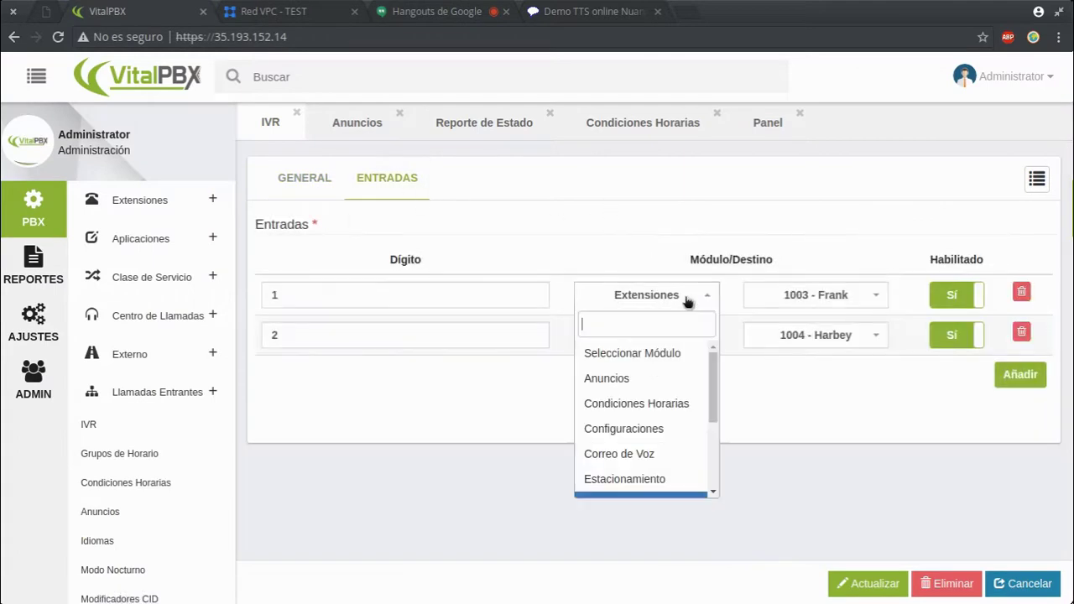
{"action": "scroll", "coordinate": [642, 419], "scroll_direction": "down", "scroll_amount": 2}
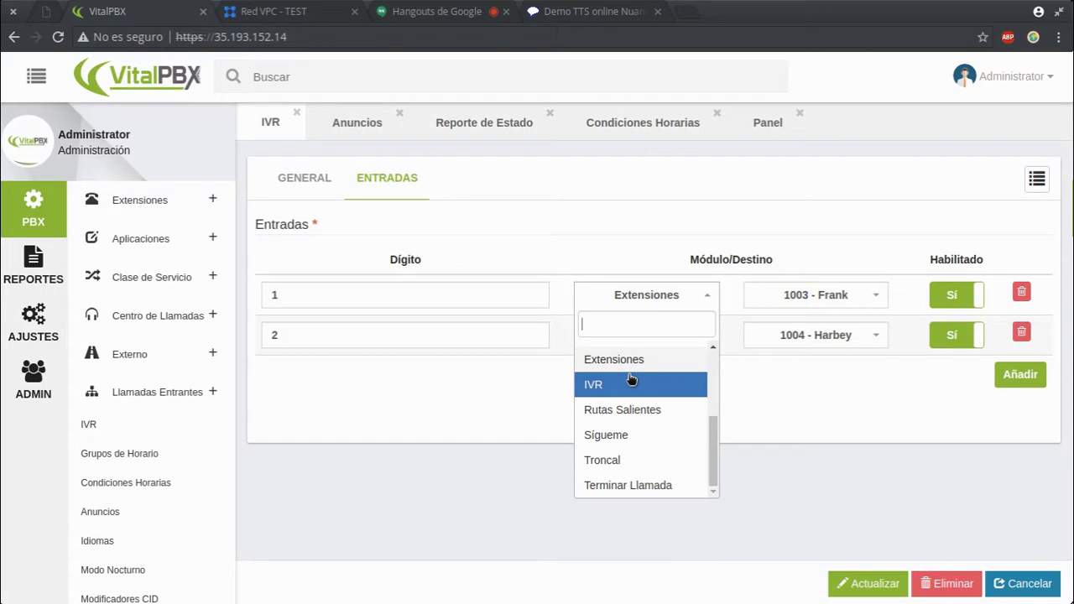
{"action": "scroll", "coordinate": [663, 419], "scroll_direction": "up", "scroll_amount": 3}
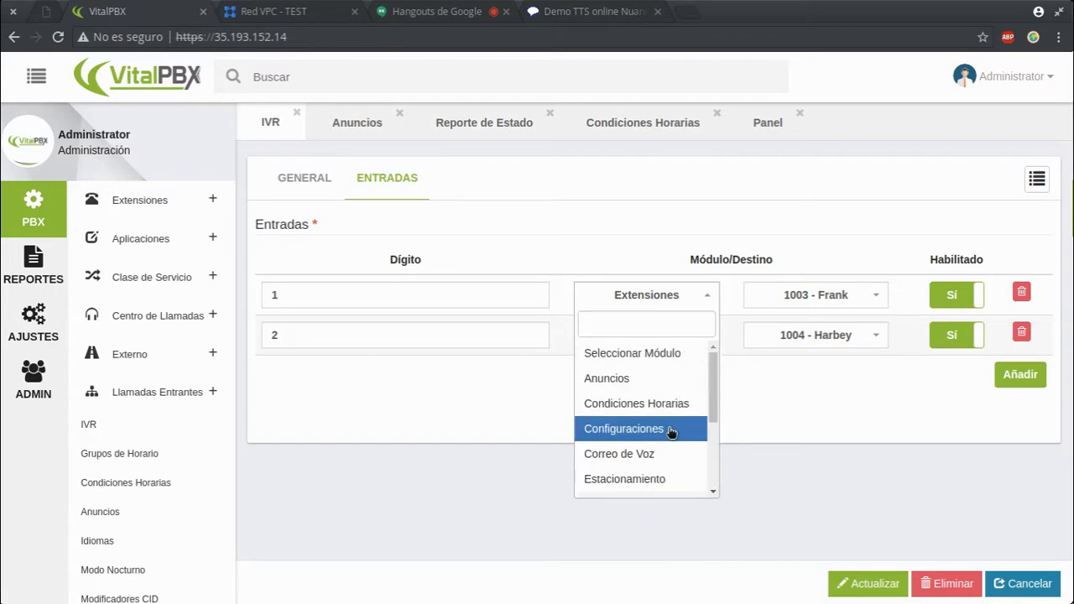
{"action": "left_click", "coordinate": [781, 417]}
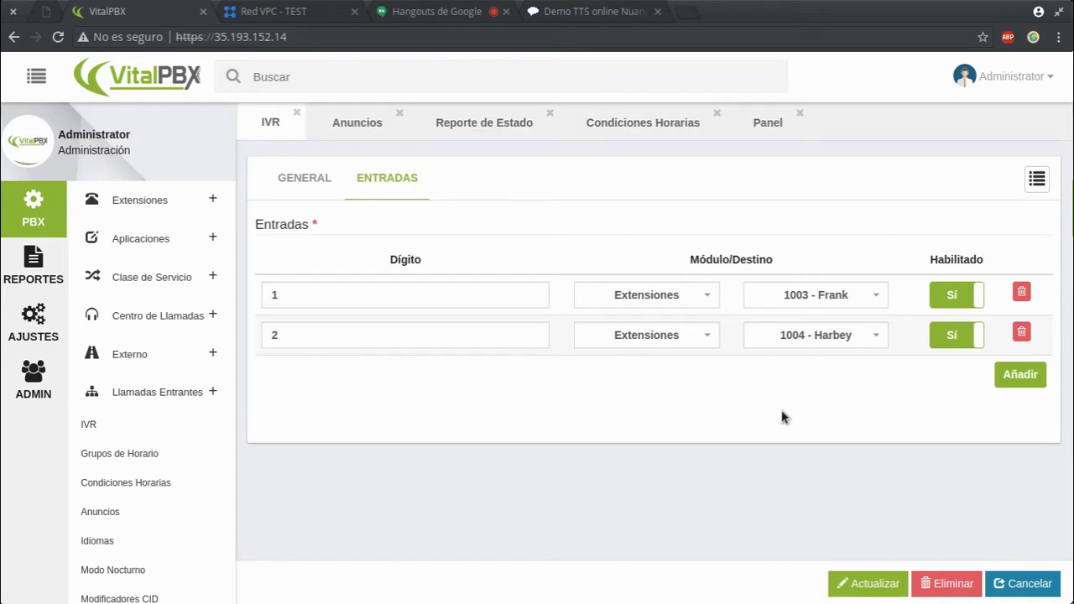
{"action": "left_click", "coordinate": [1052, 588]}
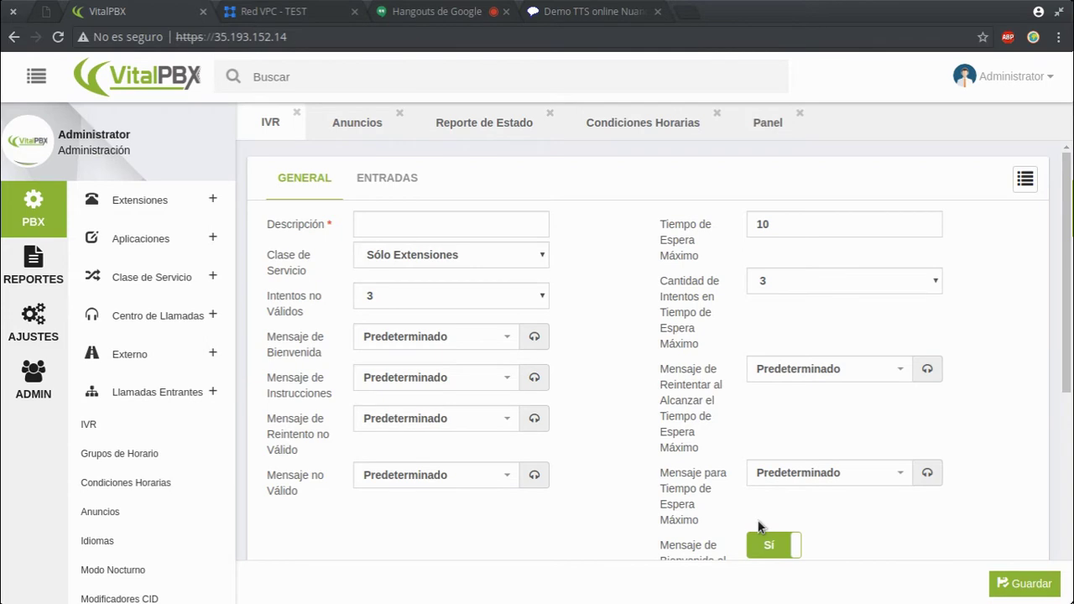
Expand the Complementos section of the VitalPBX administration area
{"action": "left_click", "coordinate": [34, 401]}
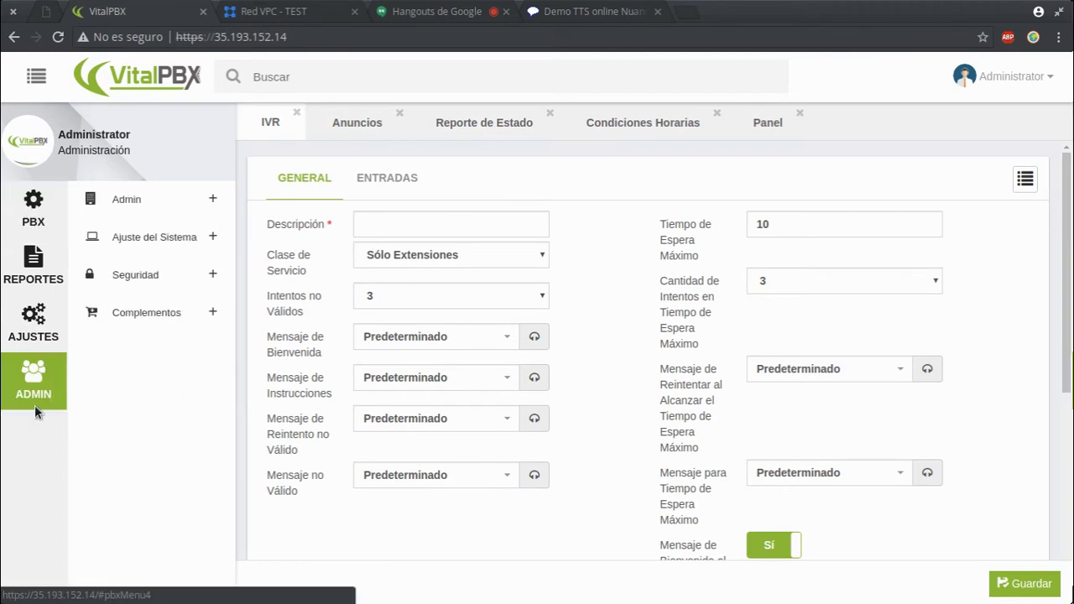
{"action": "left_click", "coordinate": [166, 308]}
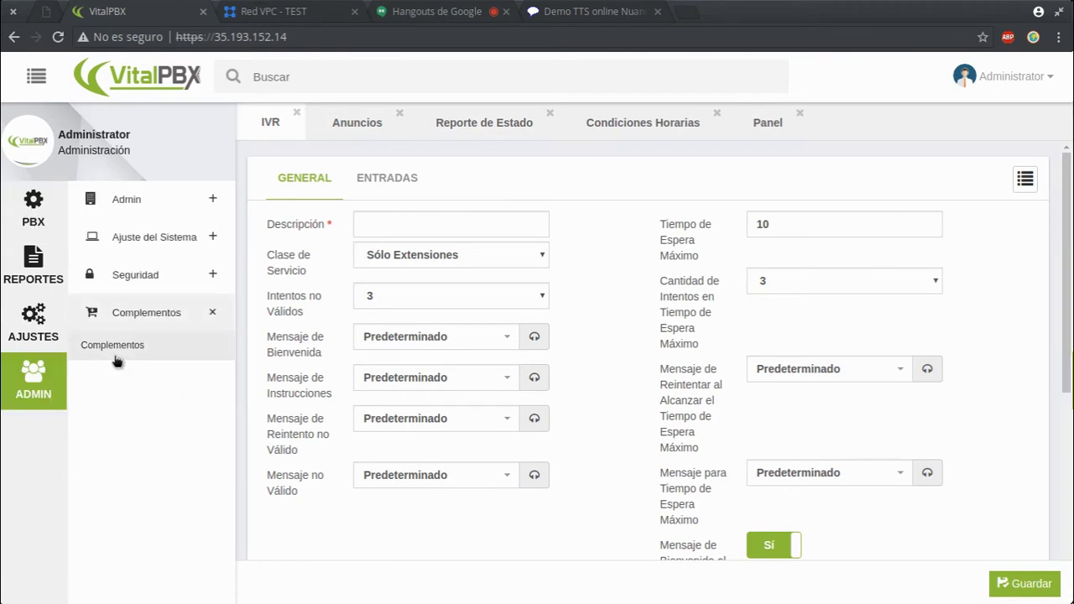